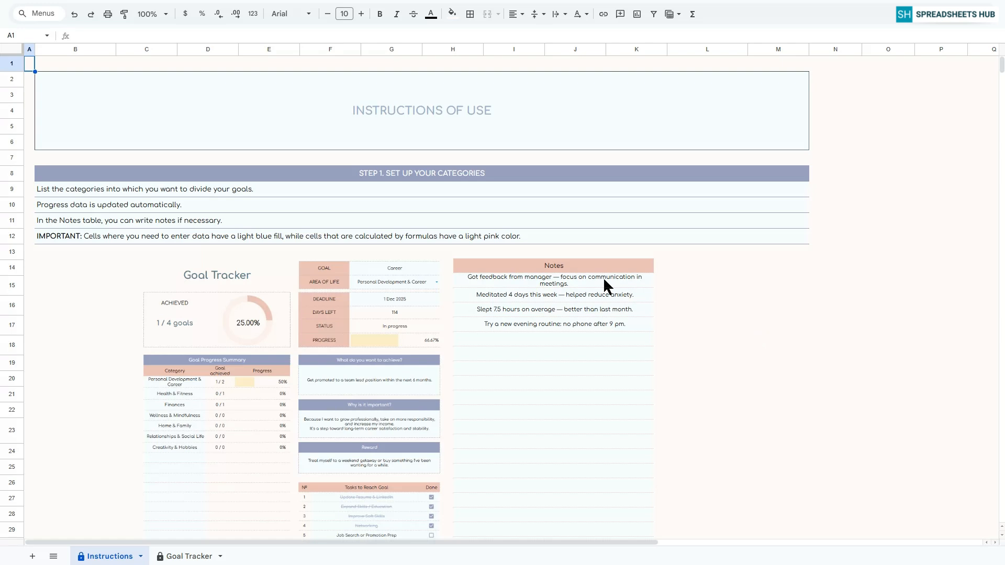
# Review the instructions for setting up categories and goals on the Instructions sheet.
pyautogui.click(461, 174)
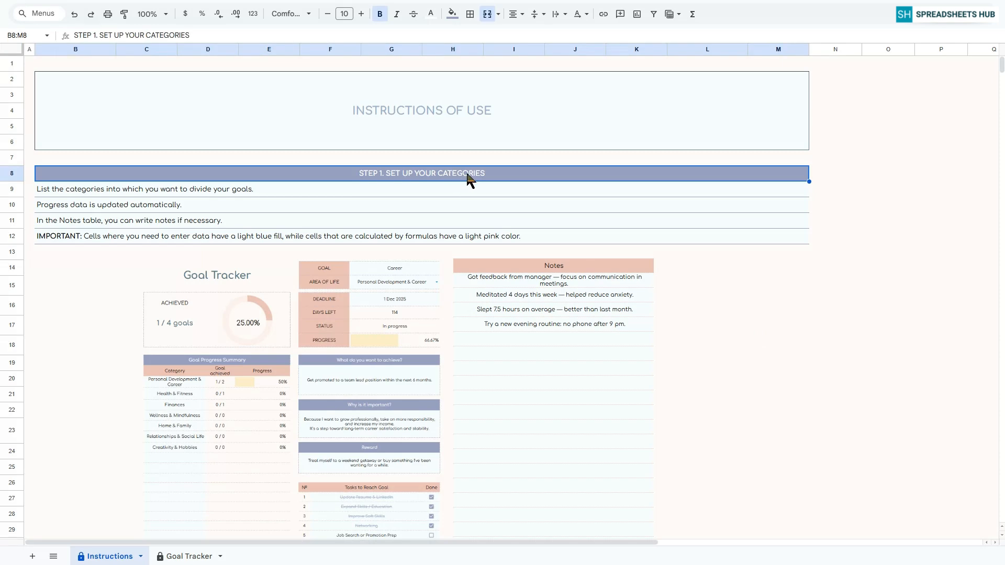
pyautogui.scroll(-5, 470, 340)
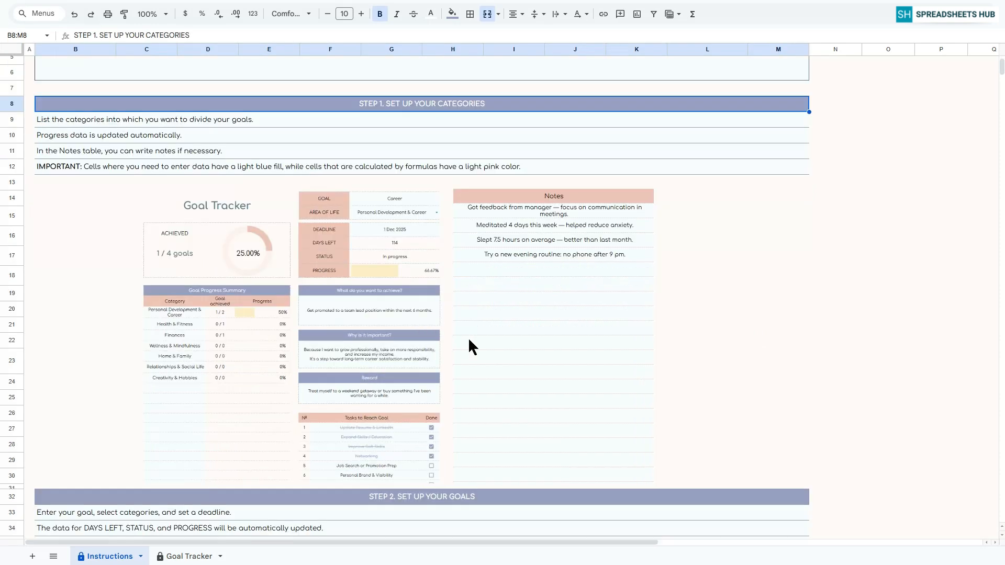
pyautogui.click(462, 293)
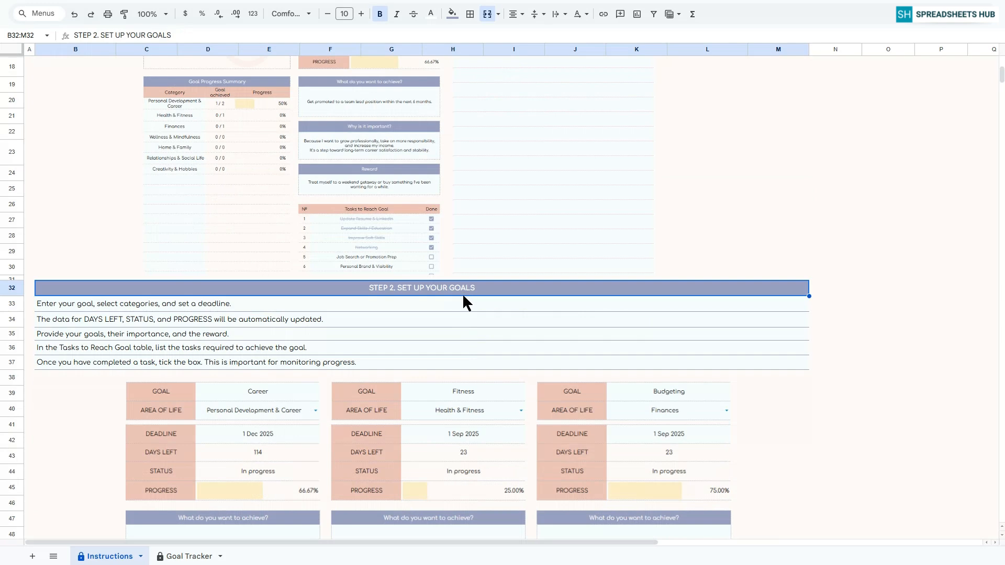
pyautogui.scroll(-3, 484, 322)
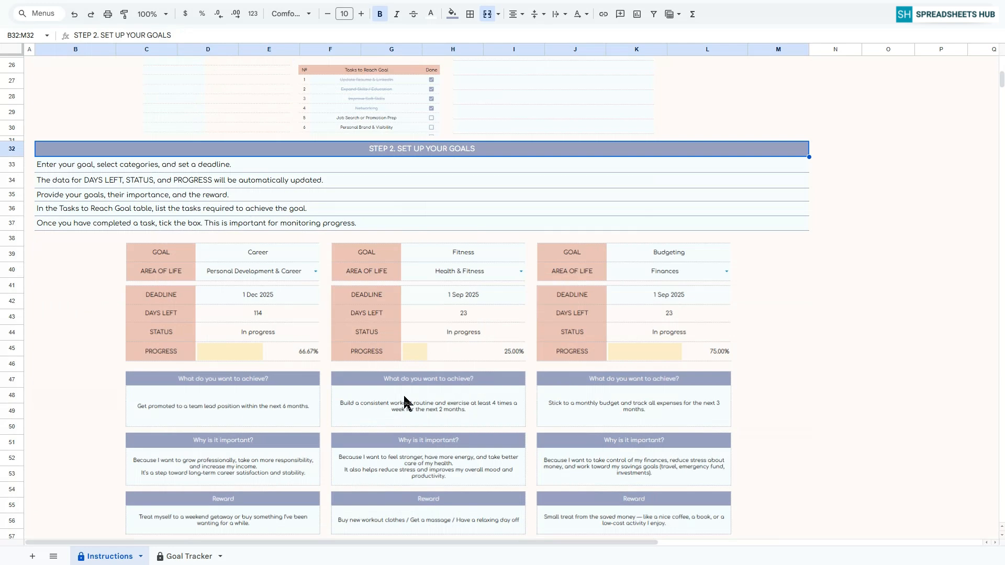
# On the Goal Tracker sheet, list the categories Personal development, Health, Finances and Wellness in the Goal Progress Summary.
pyautogui.click(187, 557)
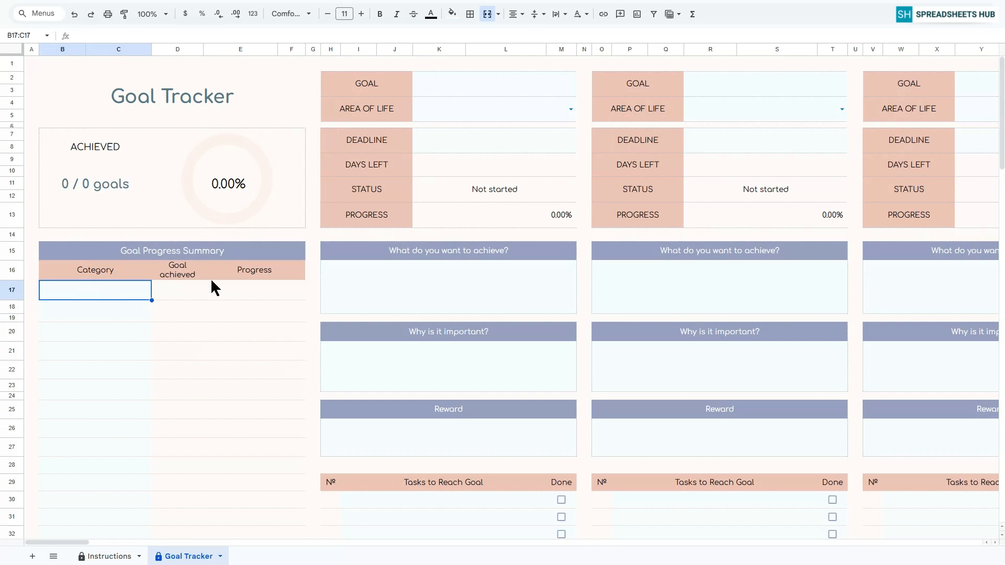
pyautogui.write('Personal developmen')
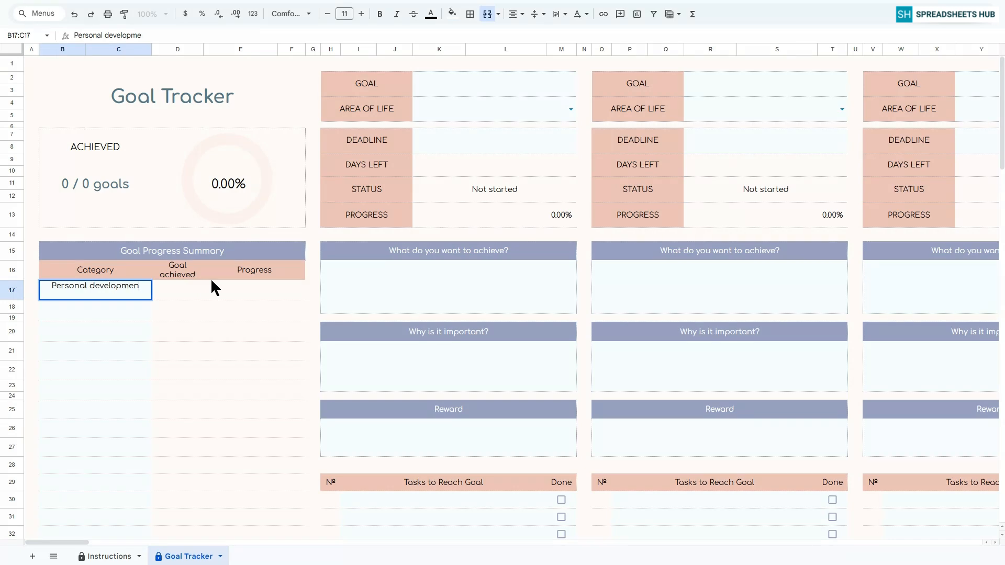
pyautogui.write('t')
pyautogui.press('Return')
pyautogui.write('Health')
pyautogui.press('Return')
pyautogui.write('Finances')
pyautogui.press('Return')
pyautogui.write('Wellness')
pyautogui.press('Return')
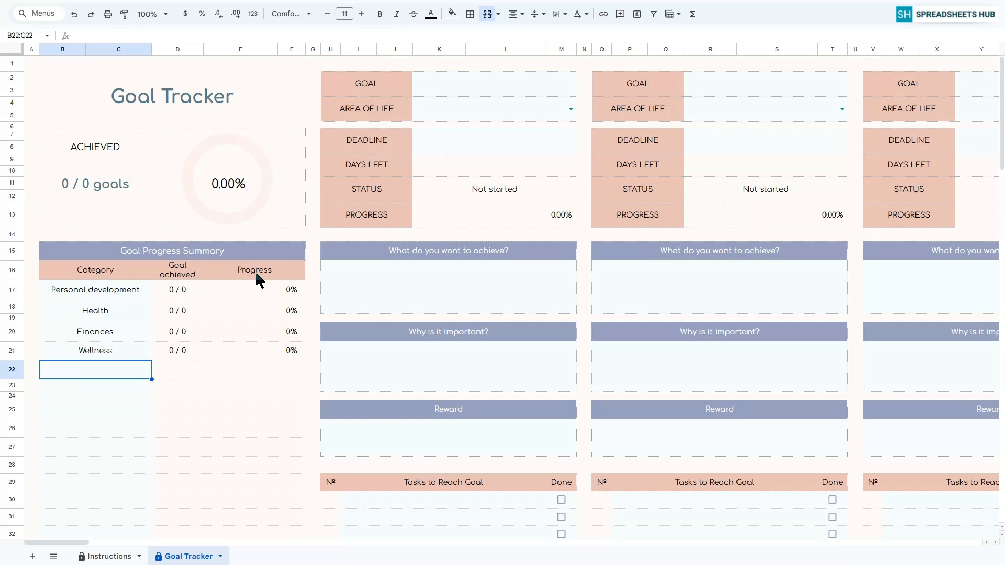
# Name the first goal Career and set its area of life to Personal development.
pyautogui.scroll(-5, 104, 332)
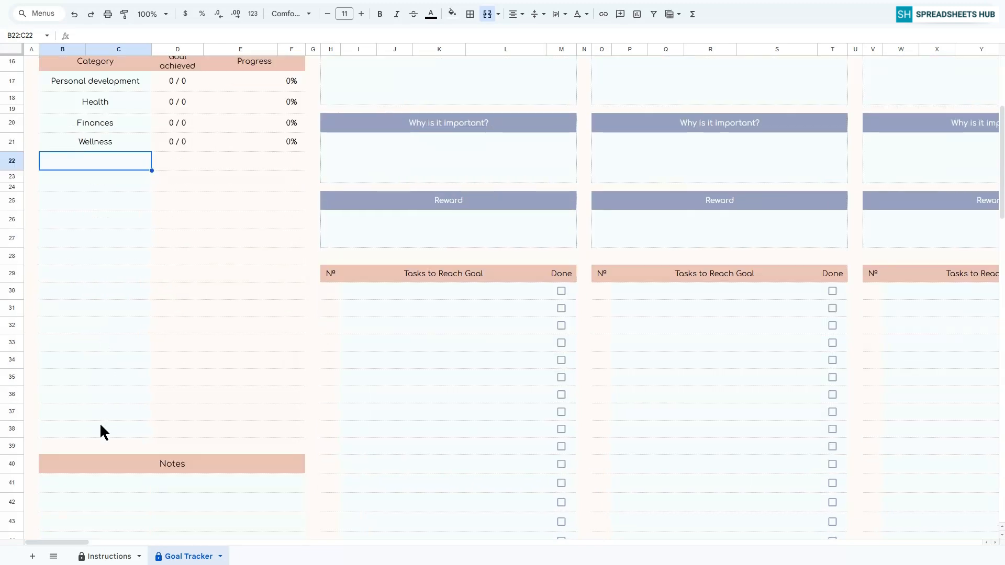
pyautogui.scroll(3, 306, 297)
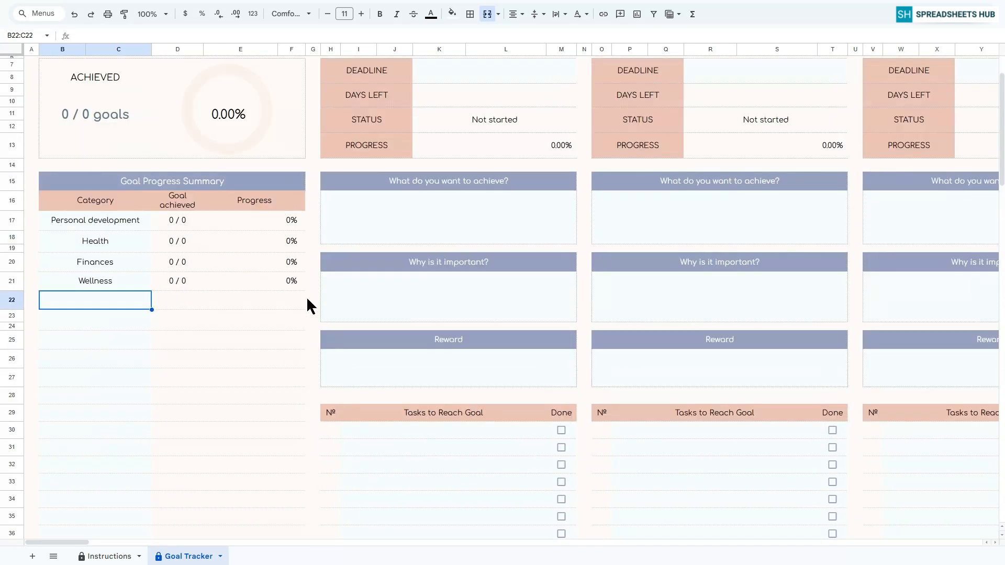
pyautogui.scroll(2, 306, 296)
pyautogui.click(455, 82)
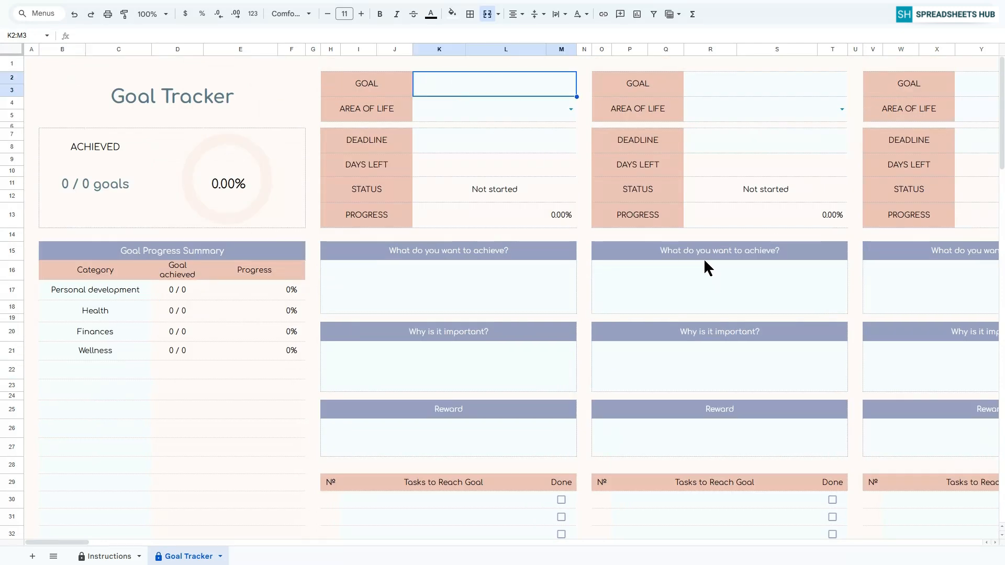
pyautogui.write('Car')
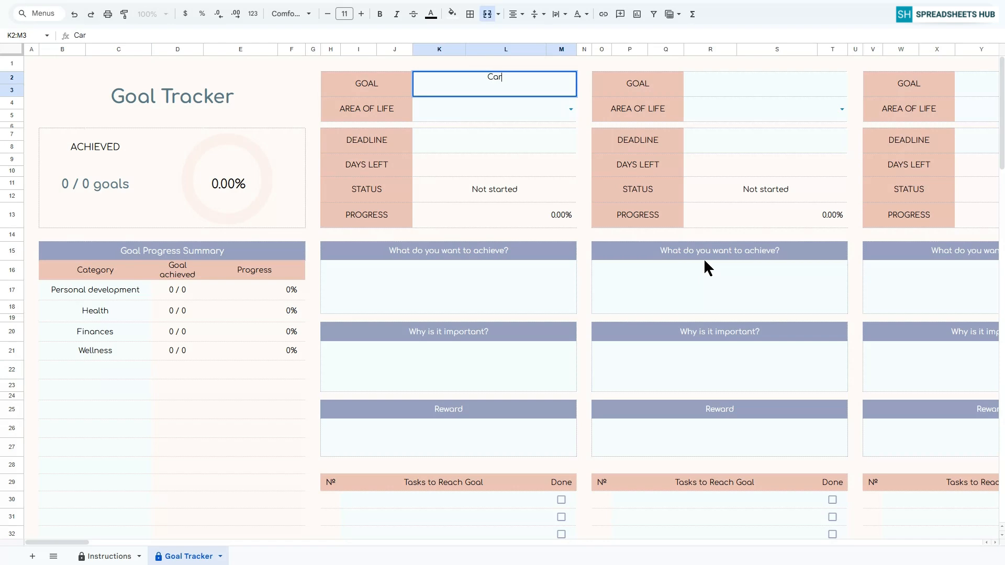
pyautogui.write('eer')
pyautogui.press('Return')
pyautogui.click(571, 109)
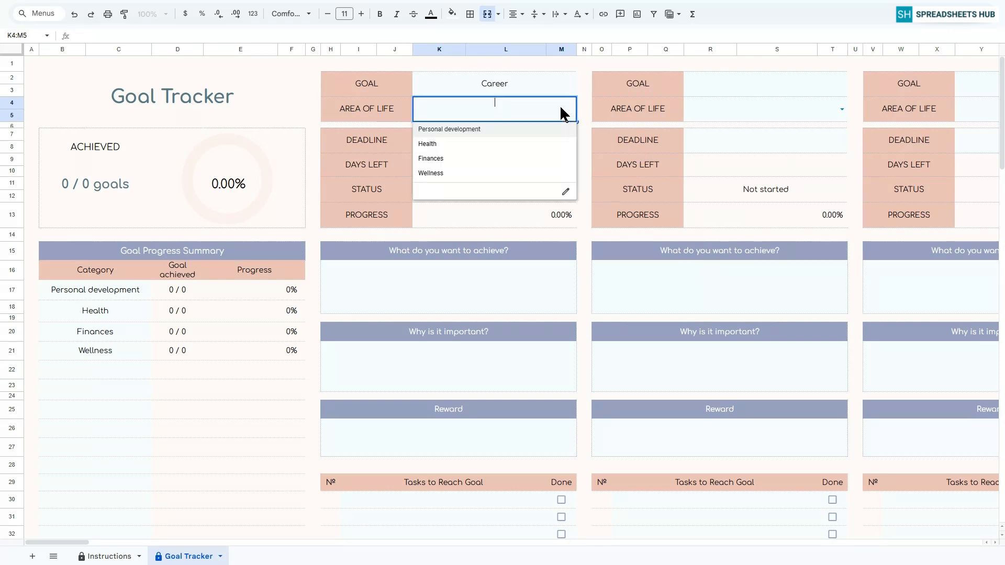
pyautogui.click(460, 131)
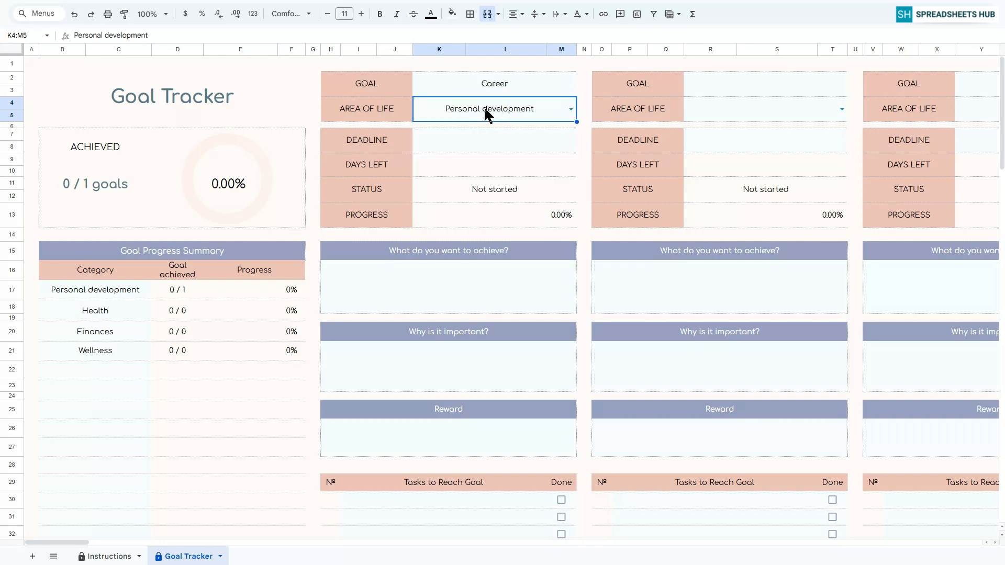
# Set the Career goal's deadline to 1 May 2026.
pyautogui.doubleClick(492, 141)
pyautogui.click(543, 166)
pyautogui.click(544, 167)
pyautogui.click(544, 167)
pyautogui.click(544, 166)
pyautogui.click(543, 166)
pyautogui.click(543, 167)
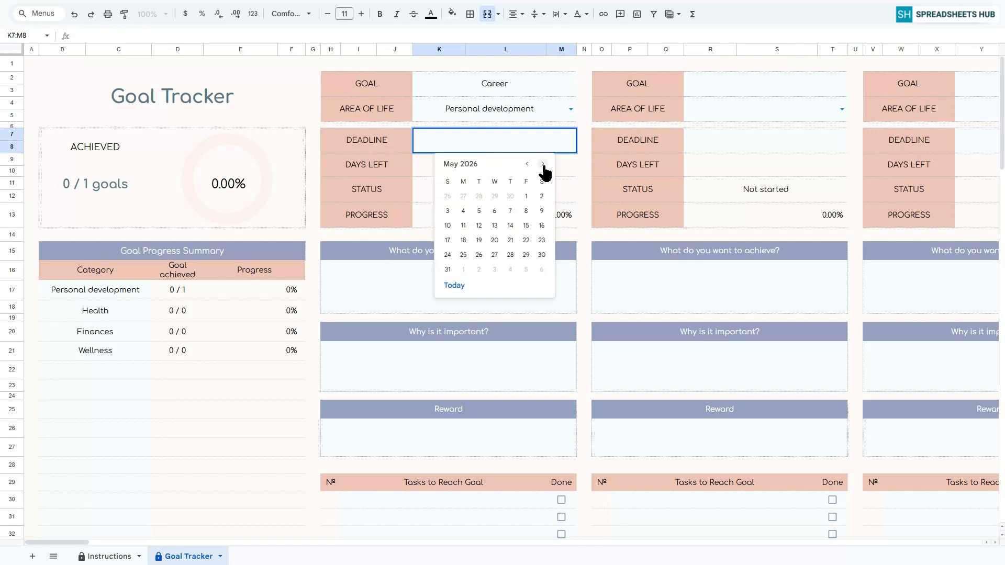
pyautogui.click(525, 195)
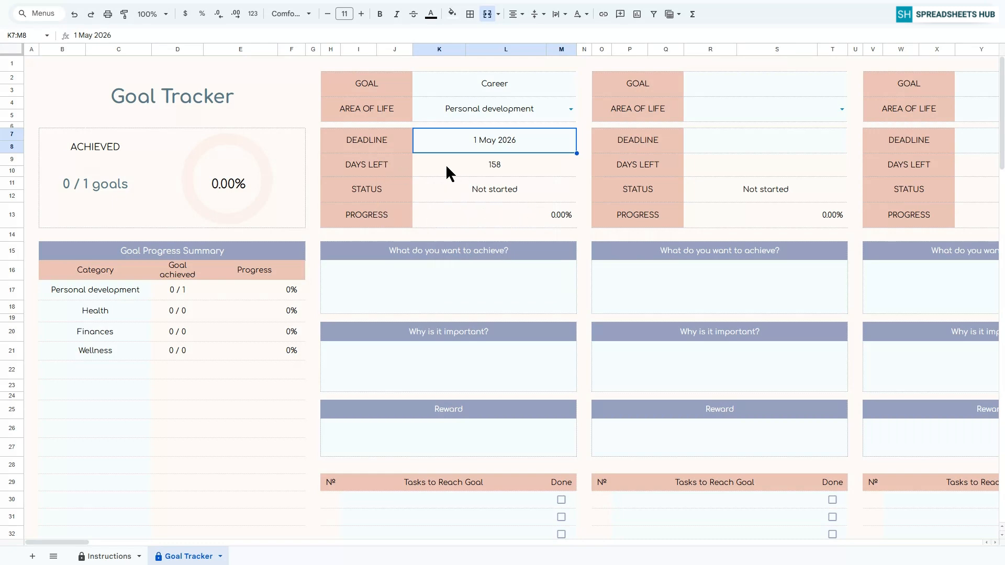
# Fill in what the Career goal should achieve: "Get Promoted to a team lead position within the next 6 months.".
pyautogui.click(487, 254)
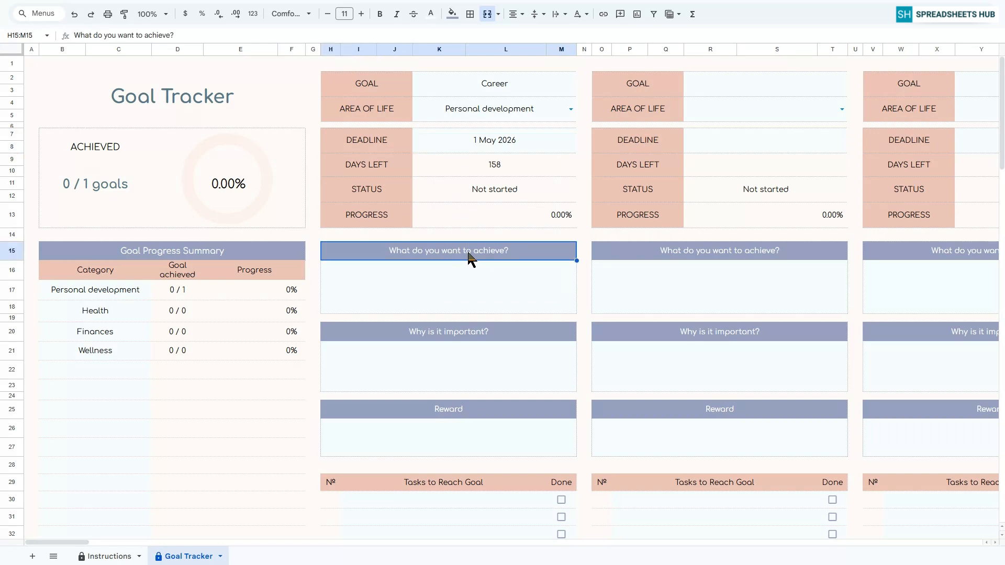
pyautogui.click(539, 298)
pyautogui.write('Get Promoted to a')
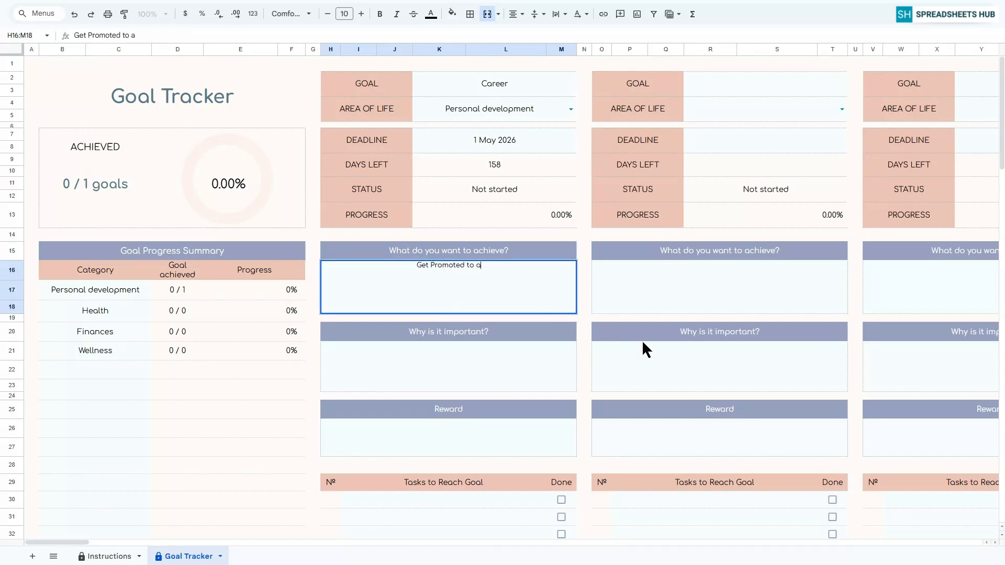
pyautogui.write(' team lead position wi')
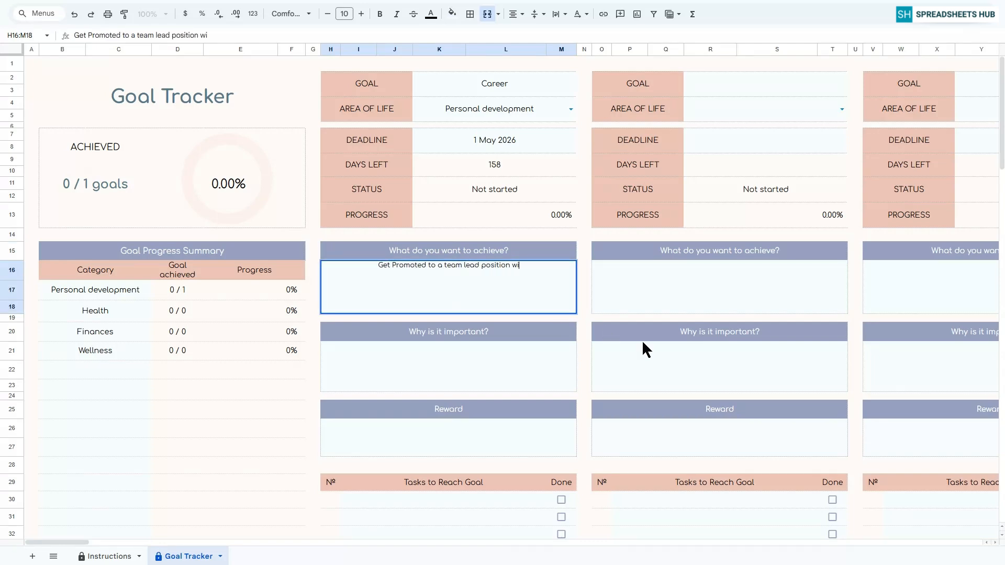
pyautogui.write('thin the next 6 months.')
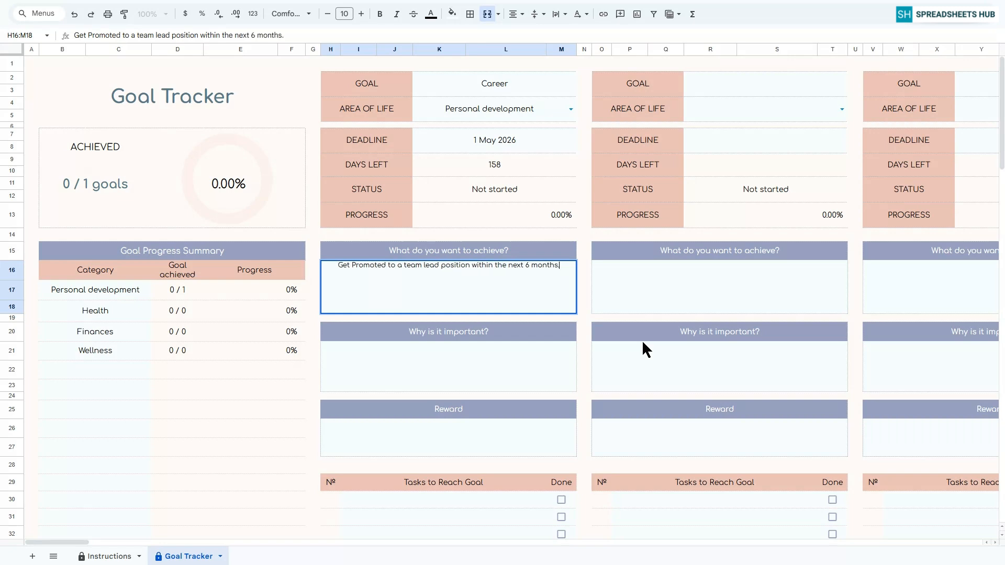
# Enter why the Career goal is important: "I want to grow professionally, take on more responsibility and increase my income.".
pyautogui.click(573, 338)
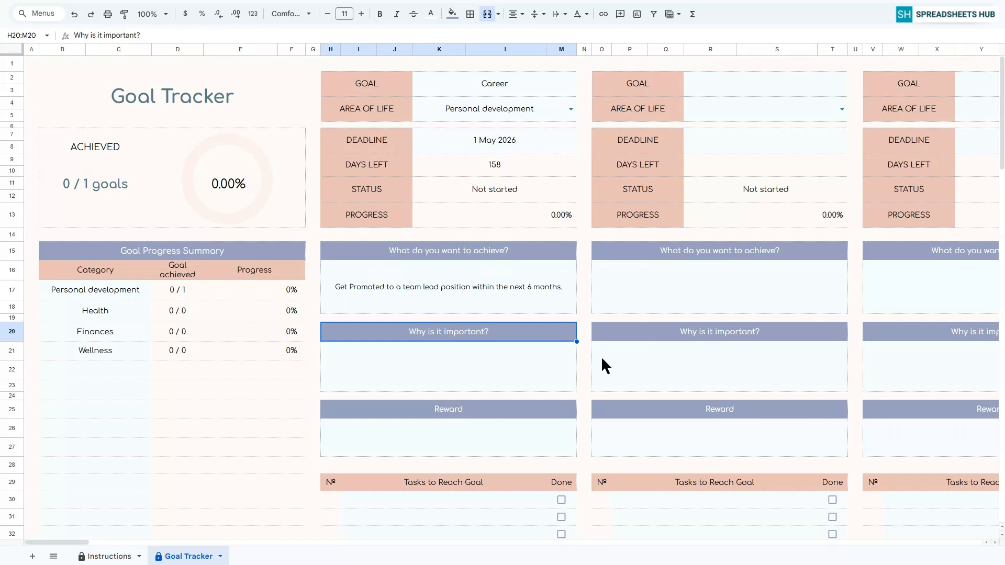
pyautogui.press('Down')
pyautogui.write('I want to grow pro')
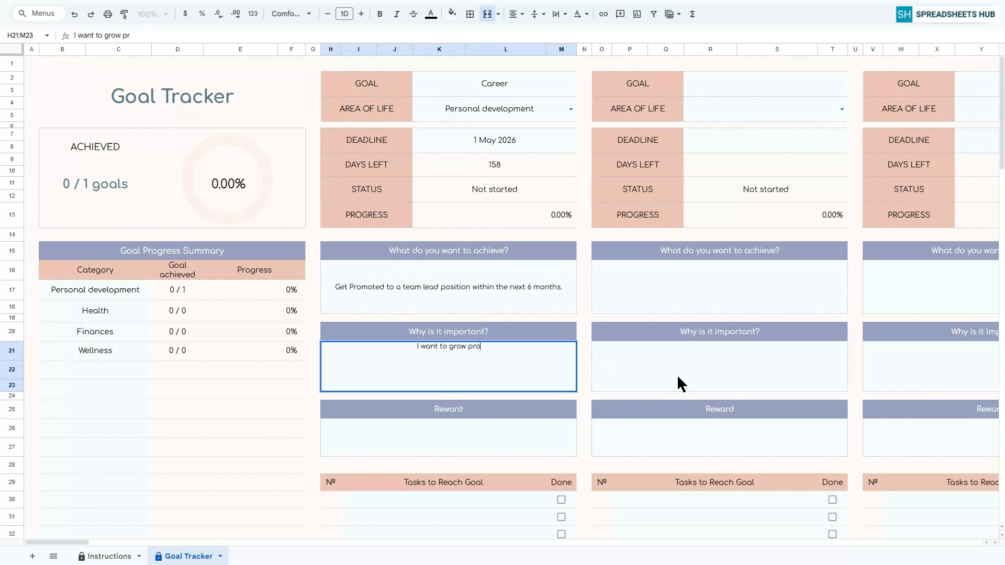
pyautogui.write('fessionally, take on mor')
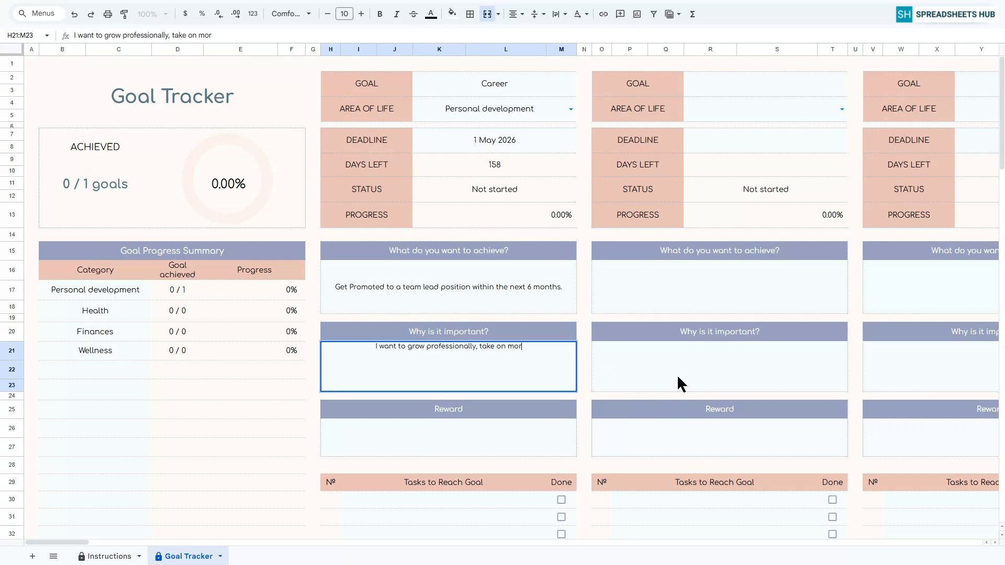
pyautogui.write('e responsibility and')
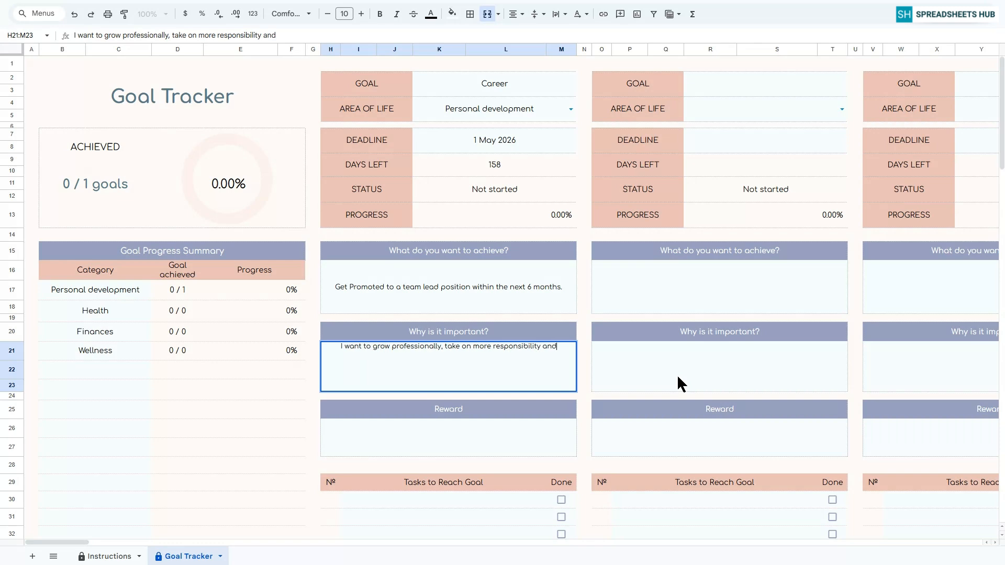
pyautogui.write(' increase my income.')
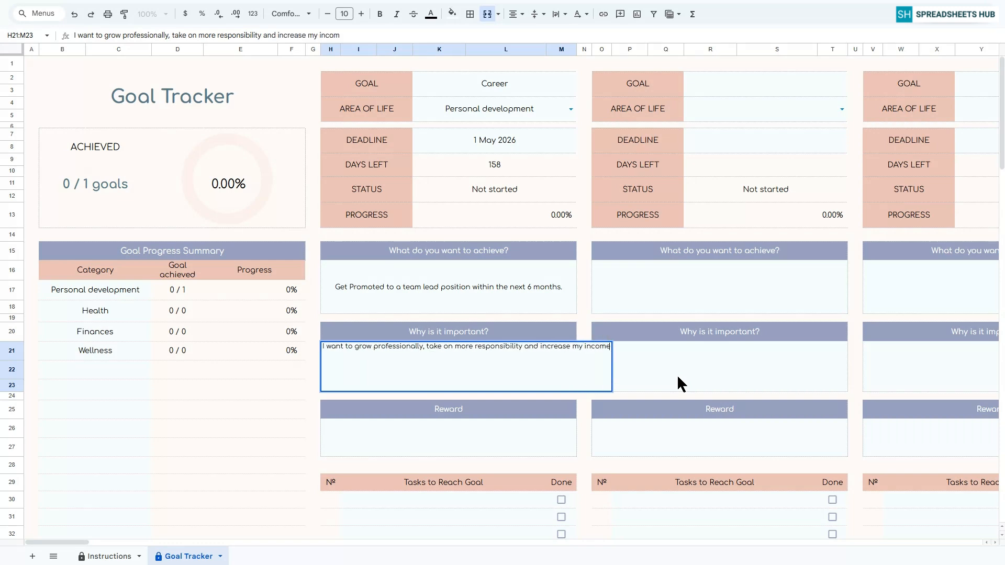
pyautogui.press('Return')
# Enter the Career goal's reward: "I'll celebrate by taking a weekend trip.".
pyautogui.click(547, 411)
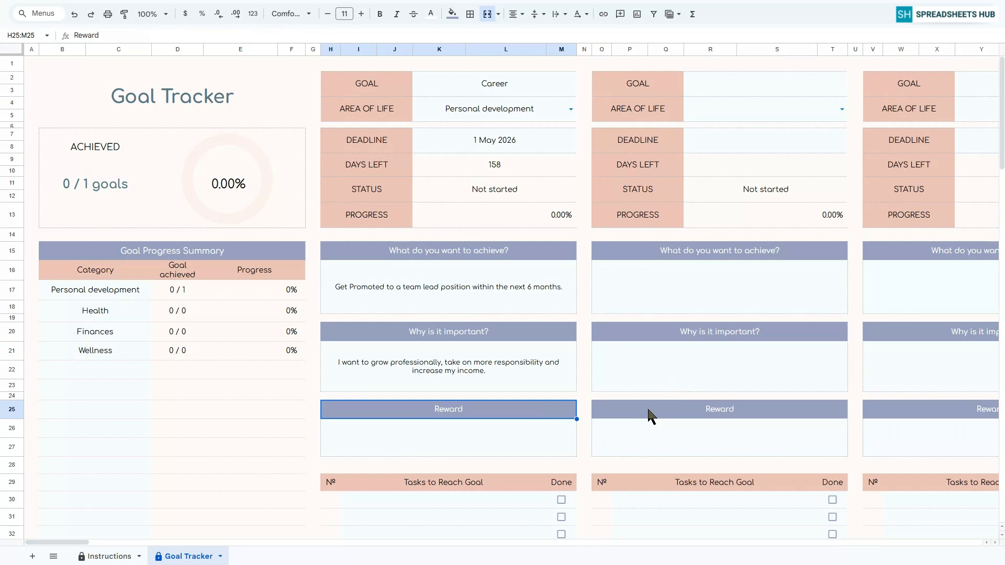
pyautogui.click(484, 440)
pyautogui.write("I'll celebrate")
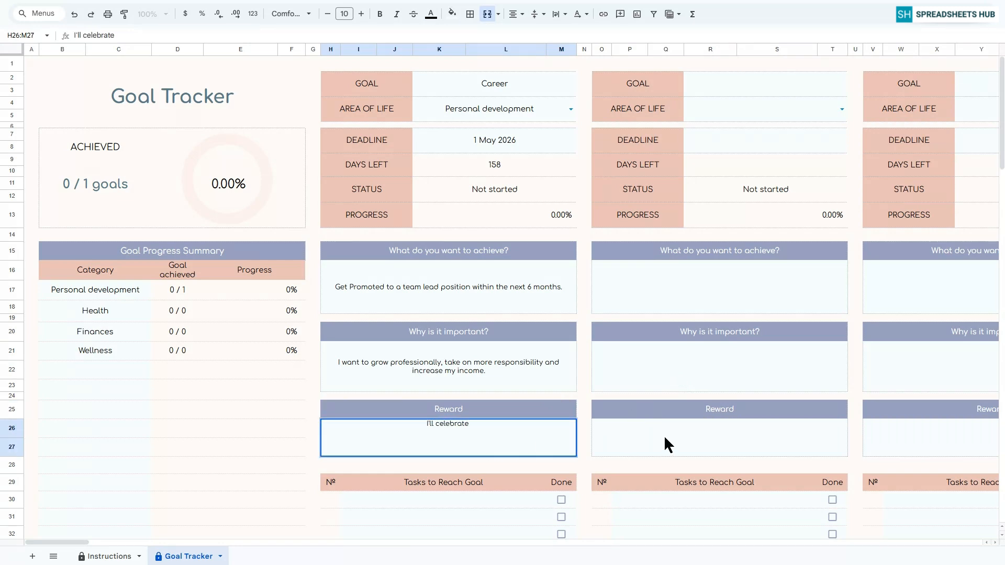
pyautogui.write(' by taking a weekend trip.')
pyautogui.press('Return')
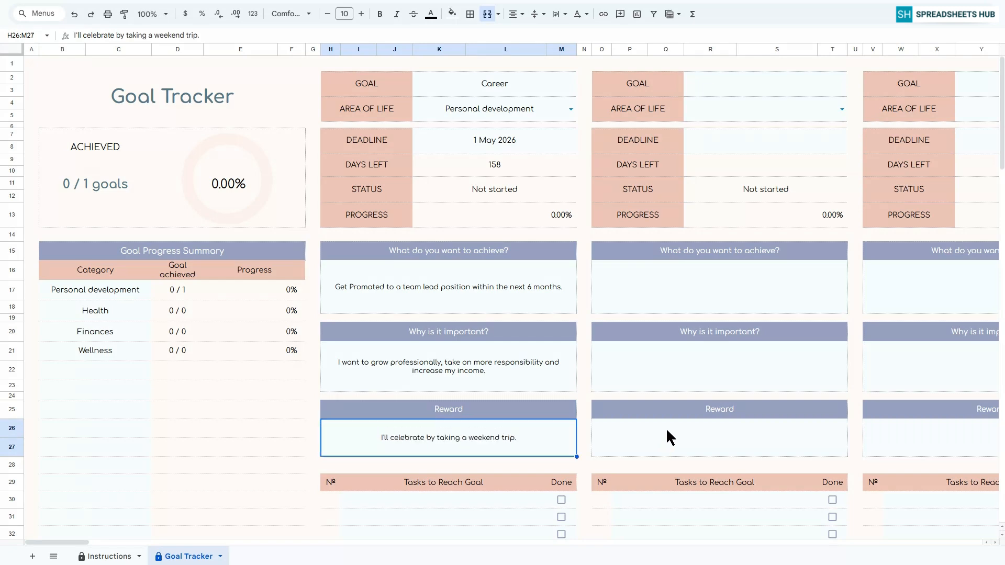
# List the Career goal's tasks: Update Resume, Expand Skills, Improve Soft Skills, Networking, Job Search and Personal Brand.
pyautogui.scroll(-4, 449, 285)
pyautogui.click(439, 280)
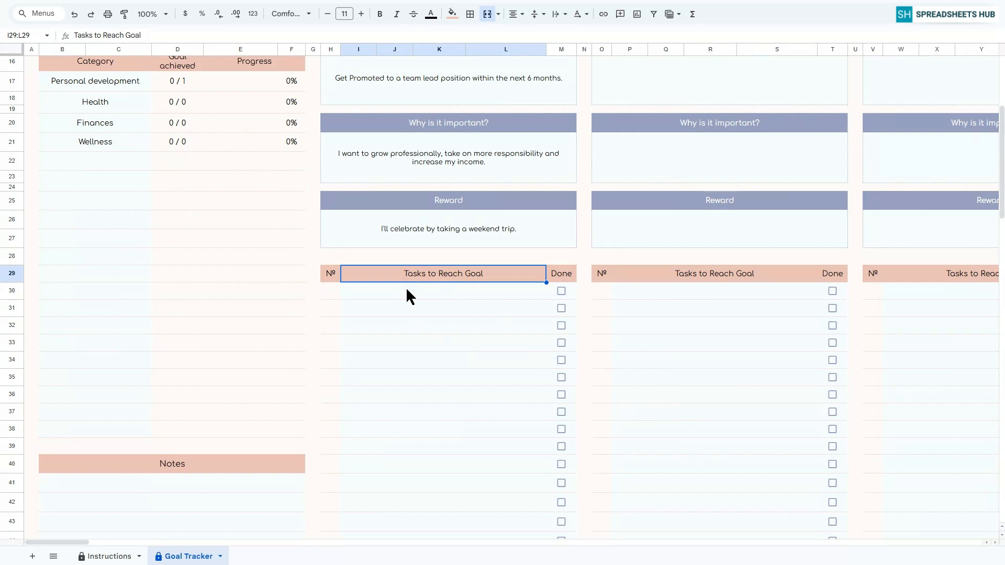
pyautogui.click(435, 296)
pyautogui.write('Update Resume')
pyautogui.press('Return')
pyautogui.write('Expand Skills')
pyautogui.press('Return')
pyautogui.write('Improve Soft Skills')
pyautogui.press('Return')
pyautogui.write('Networking')
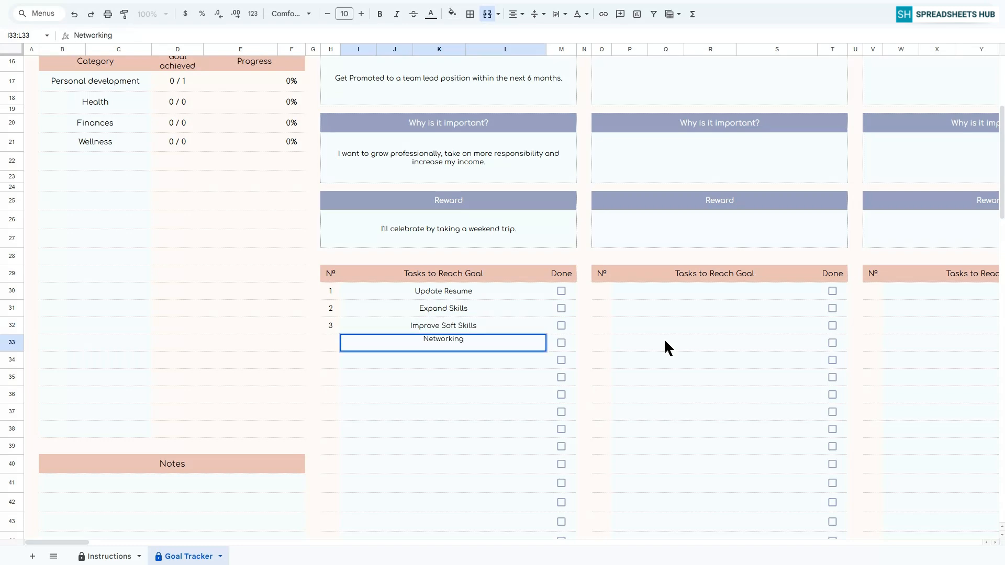
pyautogui.press('Return')
pyautogui.write('Job Search')
pyautogui.press('Return')
pyautogui.write('Personal Brand')
pyautogui.press('Return')
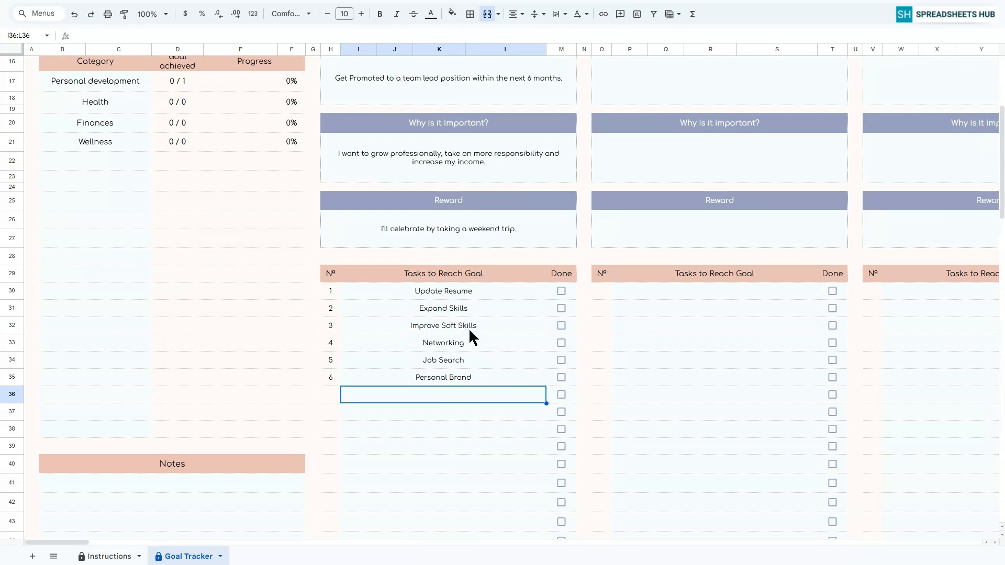
pyautogui.scroll(-10, 480, 338)
pyautogui.scroll(8, 478, 404)
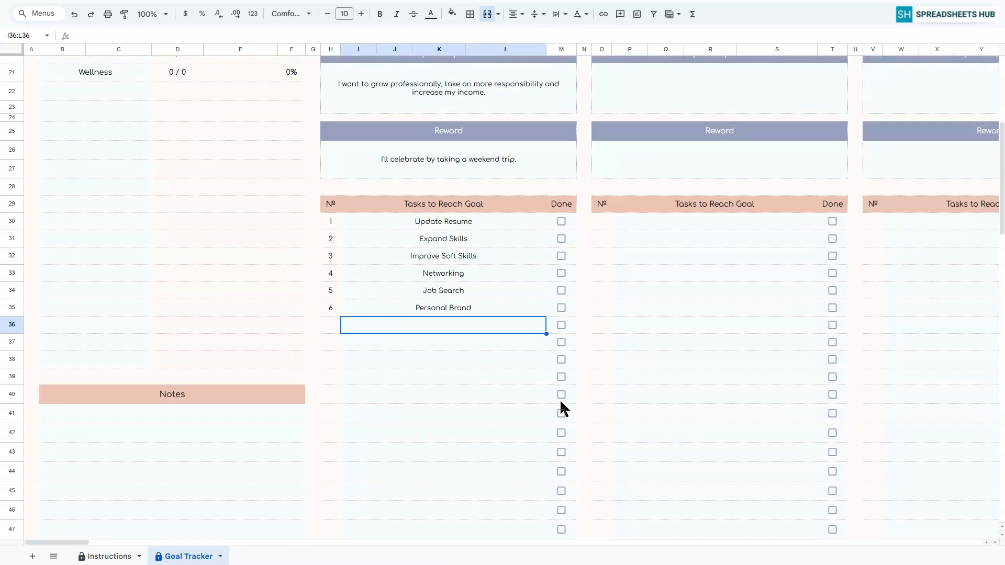
pyautogui.scroll(6, 561, 399)
pyautogui.click(750, 83)
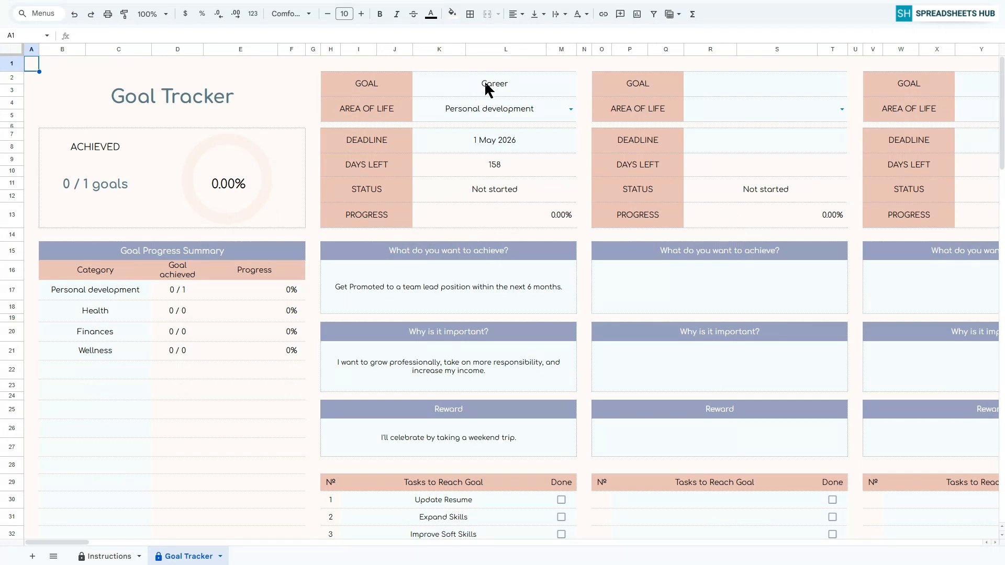
# Change the Career goal's Days Left formula to =if(K7<>"",K7-today(),0) so an empty deadline returns 0.
pyautogui.click(500, 168)
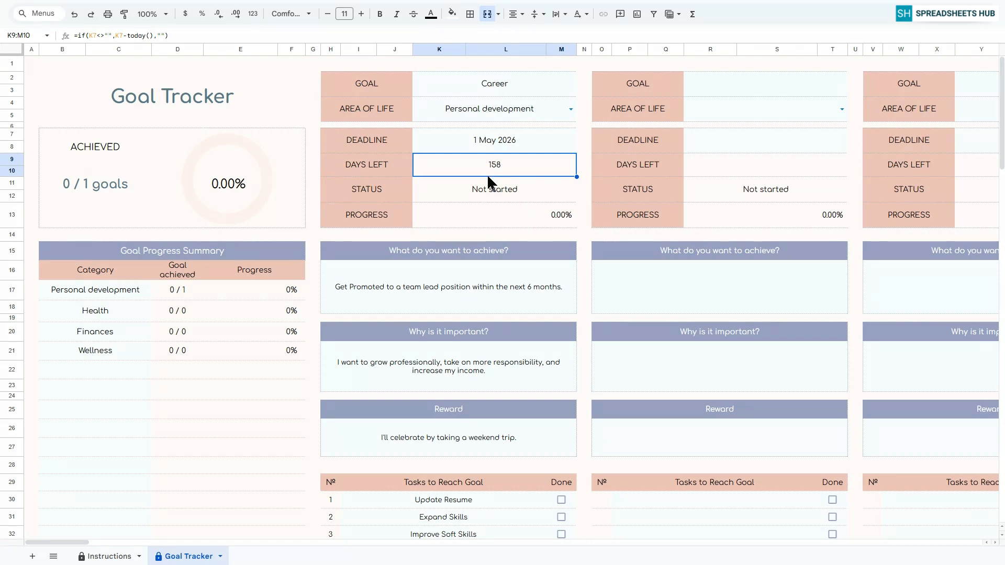
pyautogui.click(163, 35)
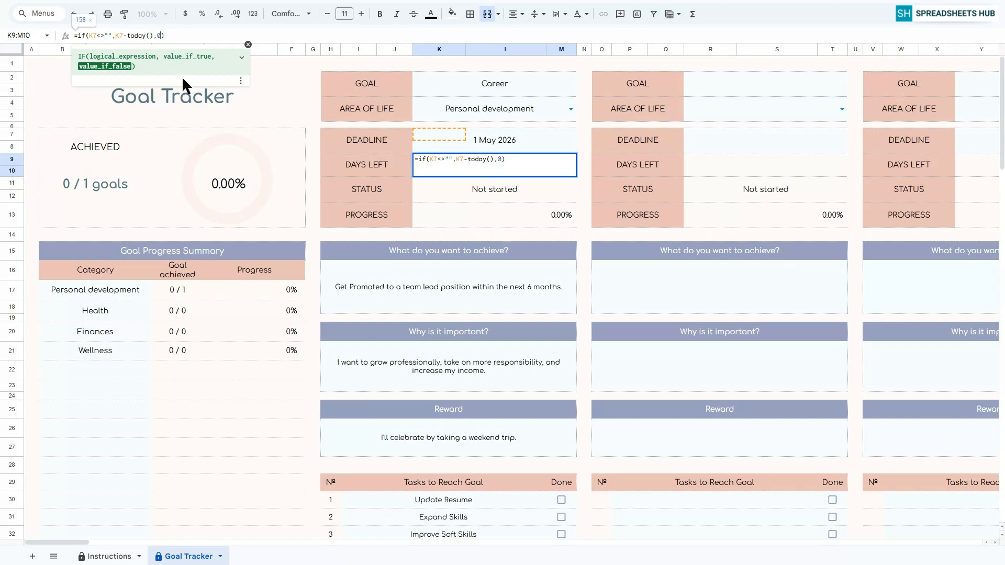
pyautogui.press('Return')
pyautogui.click(618, 335)
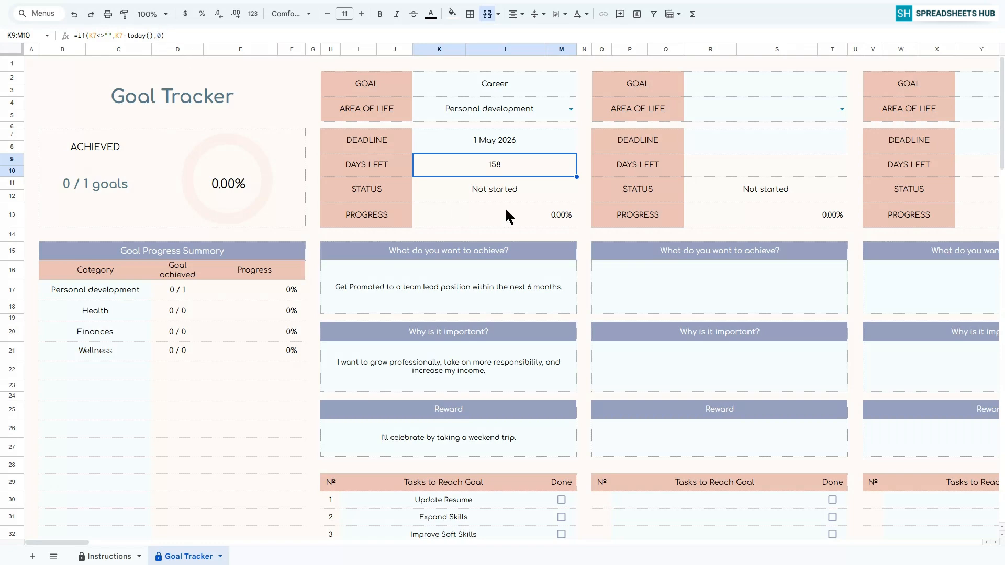
# Set up the second goal as Learning, with Personal development as area of life and 1 Apr 2026 as deadline.
pyautogui.click(706, 87)
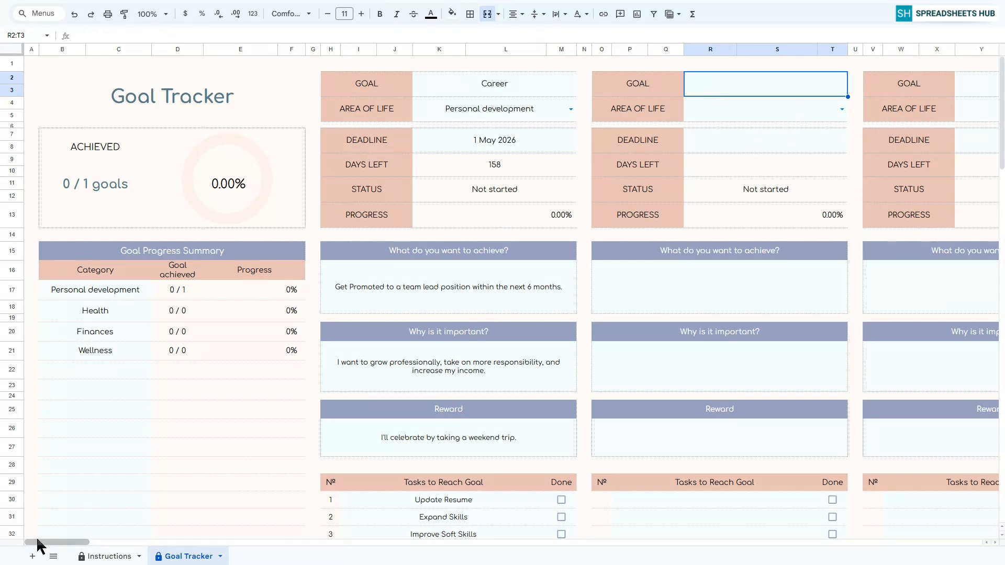
pyautogui.hscroll(5, 224, 447)
pyautogui.write('Learning')
pyautogui.click(592, 109)
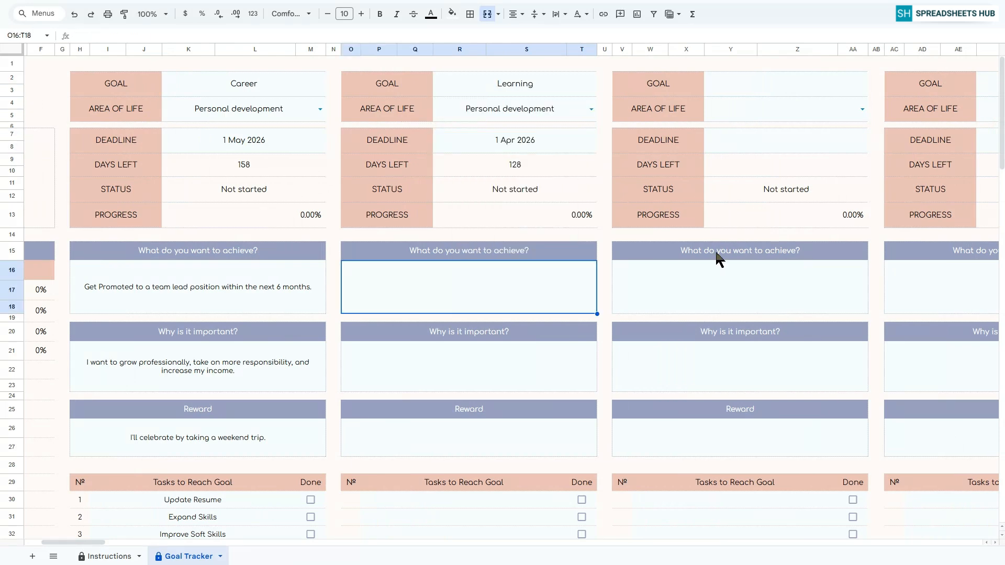
# Describe the Learning goal as "Complete an online course within one week." and its importance as "I want to grow professionally.".
pyautogui.write('Complete ')
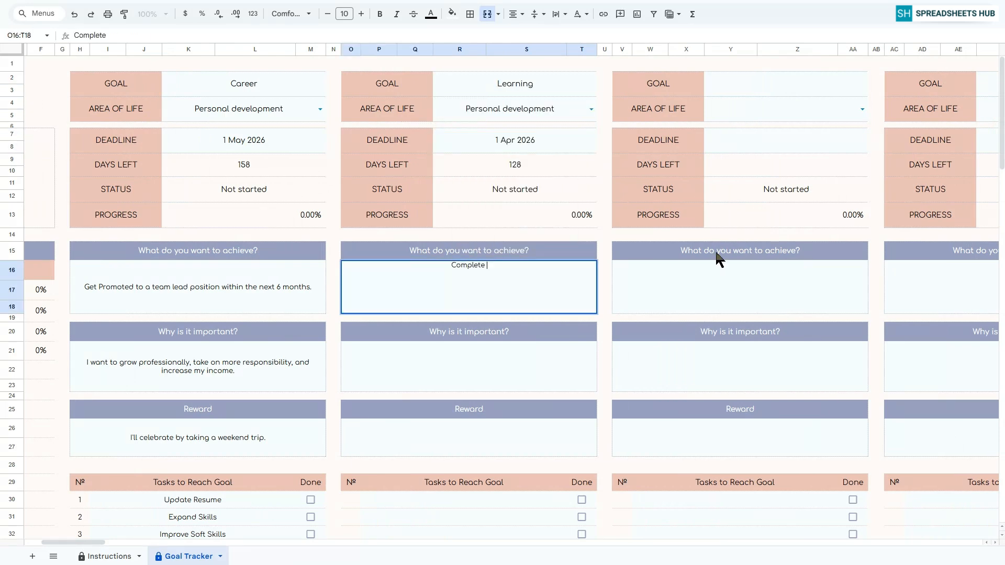
pyautogui.write('an online course within one week.')
pyautogui.click(520, 367)
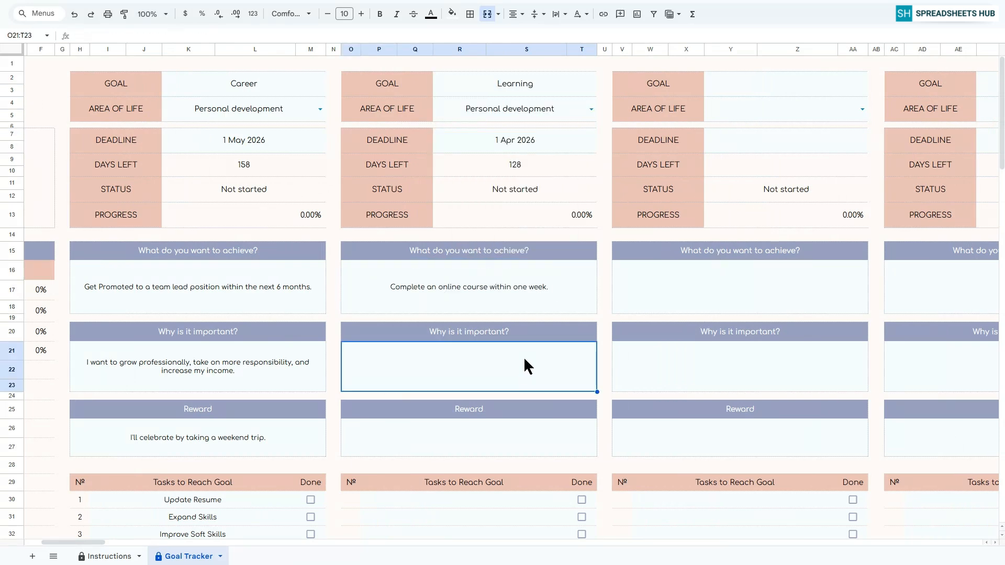
pyautogui.write('I want to grow professionally.')
pyautogui.press('Return')
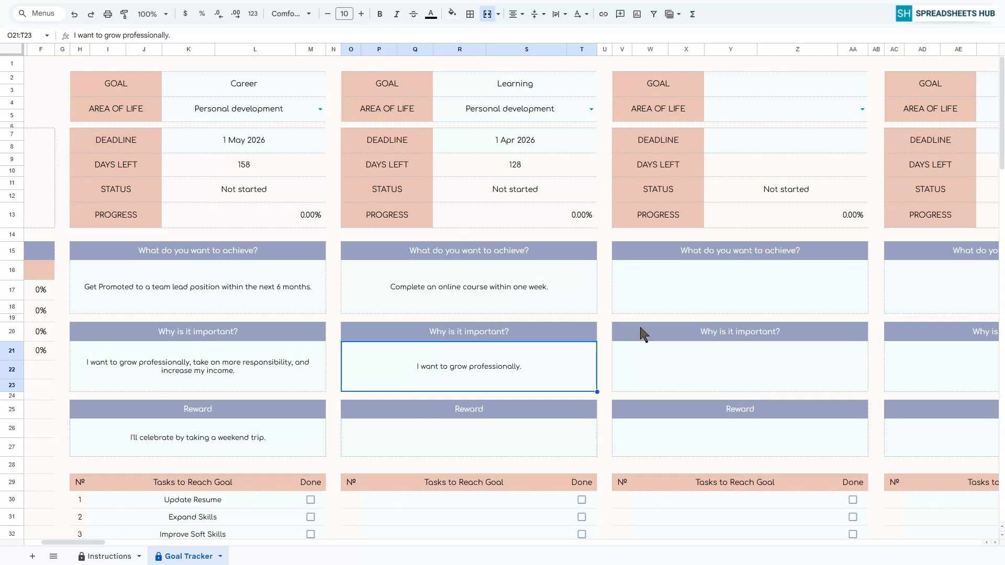
# Enter the Learning goal's reward: "Take a self-care day.".
pyautogui.click(534, 437)
pyautogui.write('Take a self-care day.')
pyautogui.press('Return')
# List the Learning goal's tasks: Set Your Workout Plan, Track Your Progress and Stay Motivated.
pyautogui.write('Set Your Workout Plan')
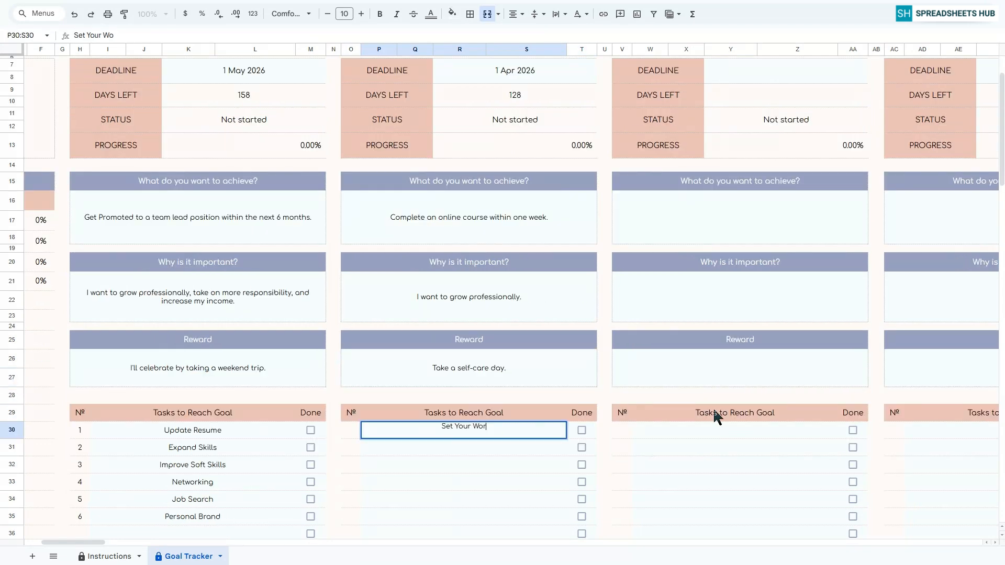
pyautogui.press('Return')
pyautogui.write('Track Your Progress')
pyautogui.press('Return')
pyautogui.write('Stay Motivated')
pyautogui.press('Return')
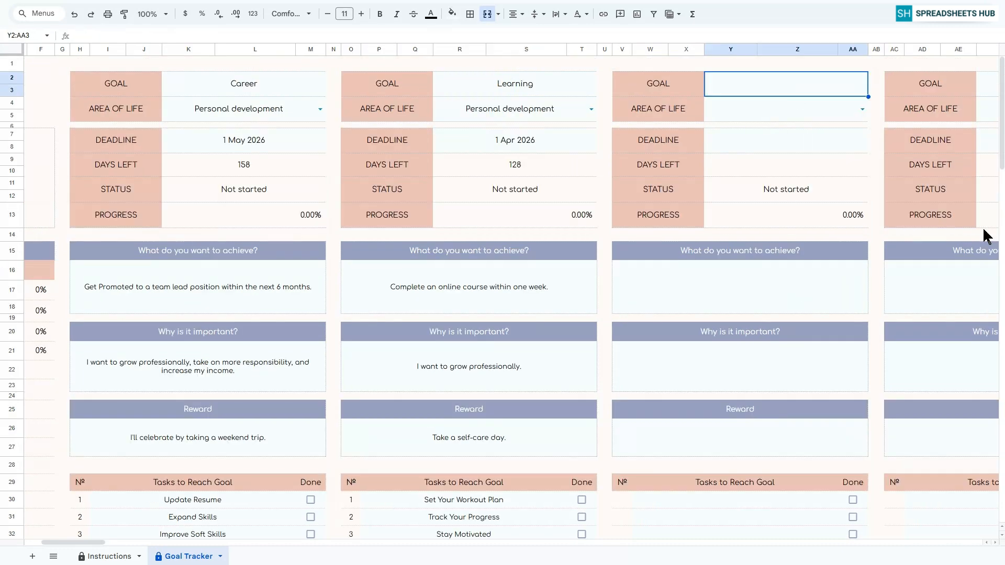
# Set up the third goal as Budgeting, with Finances as area of life and 1 Jun 2026 as deadline.
pyautogui.write('Budgeting')
pyautogui.press('Return')
pyautogui.click(863, 110)
pyautogui.doubleClick(787, 140)
pyautogui.click(836, 168)
pyautogui.click(756, 195)
# Describe the Budgeting goal as "Stick to a monthly budget." and its importance as "I want to take control of my finances.".
pyautogui.click(785, 287)
pyautogui.write('Stick to a monthly budget.')
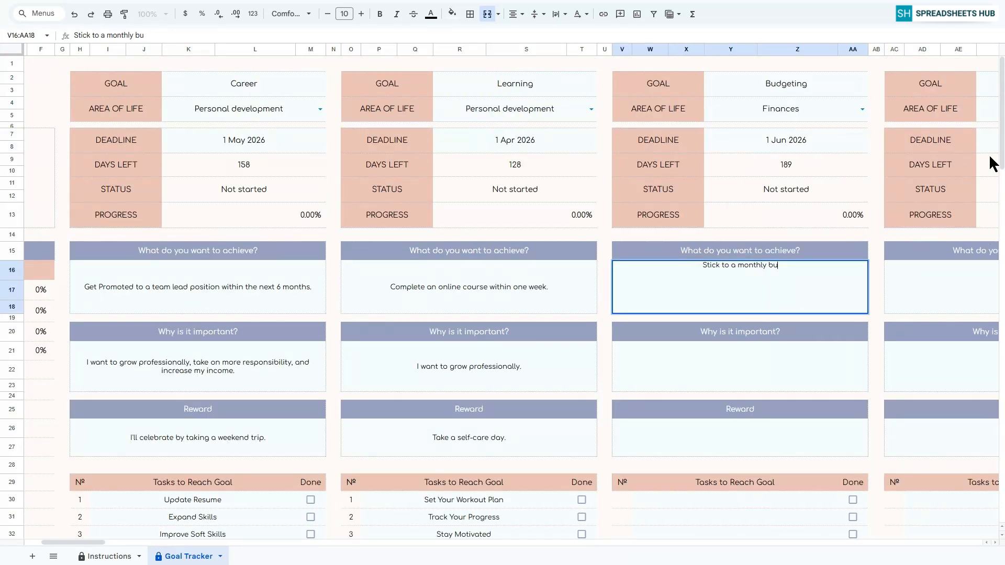
pyautogui.press('Return')
pyautogui.press('Down')
pyautogui.press('Down')
pyautogui.write('I want to take control of my finances.')
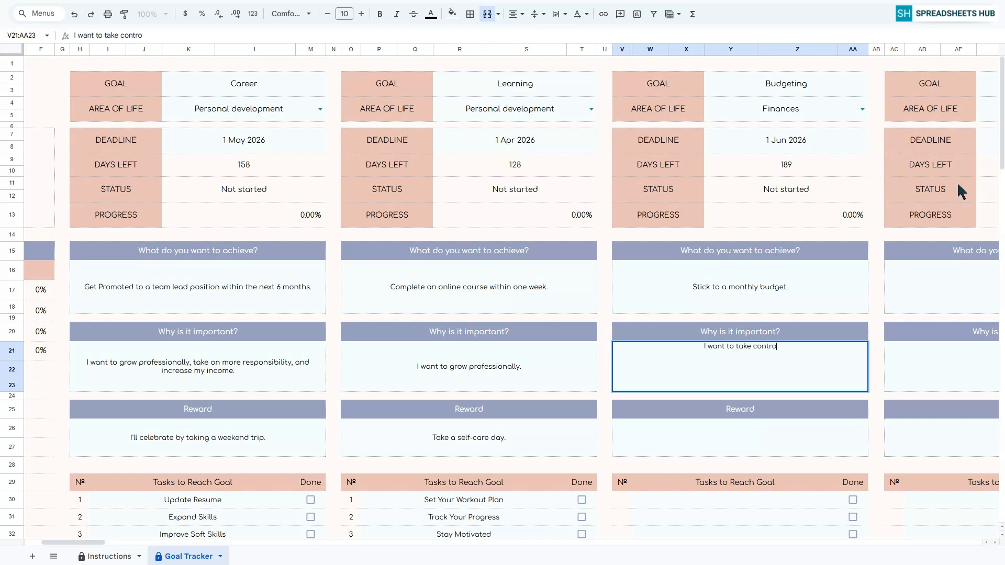
pyautogui.press('Return')
# Enter the Budgeting goal's reward: "Small treat from the saved money.".
pyautogui.press('Down')
pyautogui.press('Down')
pyautogui.write('Small treat from the saved money.')
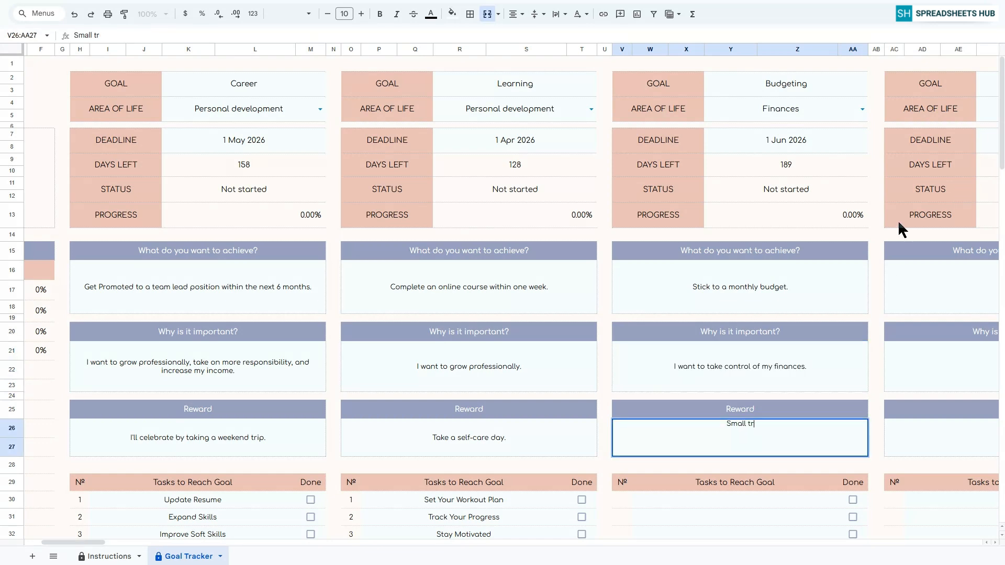
# List the Budgeting goal's tasks: Set Up Your Budget, Track Expenses, Adjust as Needed and Limit Impulse Spending.
pyautogui.write('Set Up Your Budget')
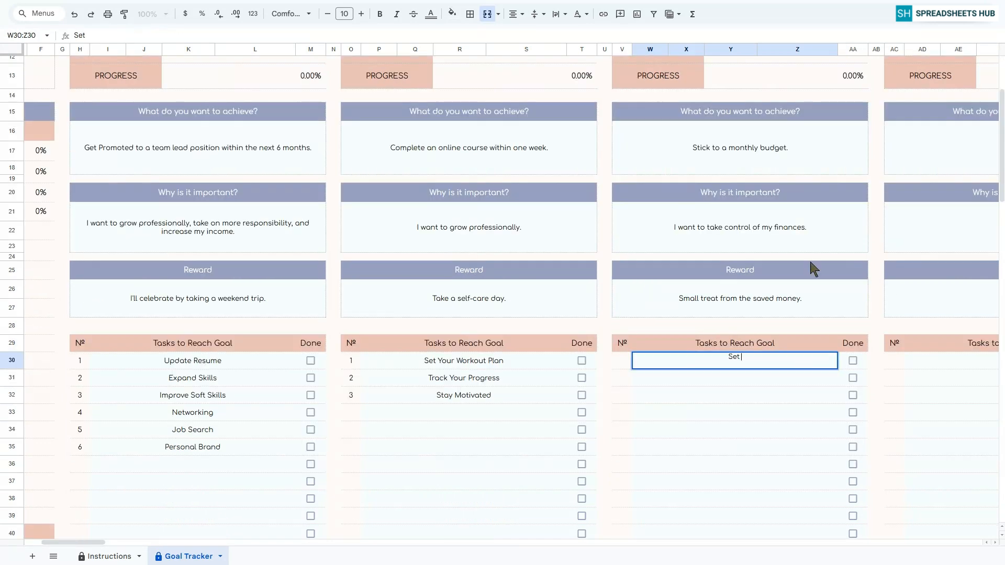
pyautogui.press('Return')
pyautogui.write('Track Expenses')
pyautogui.press('Return')
pyautogui.write('Adjust as Needed')
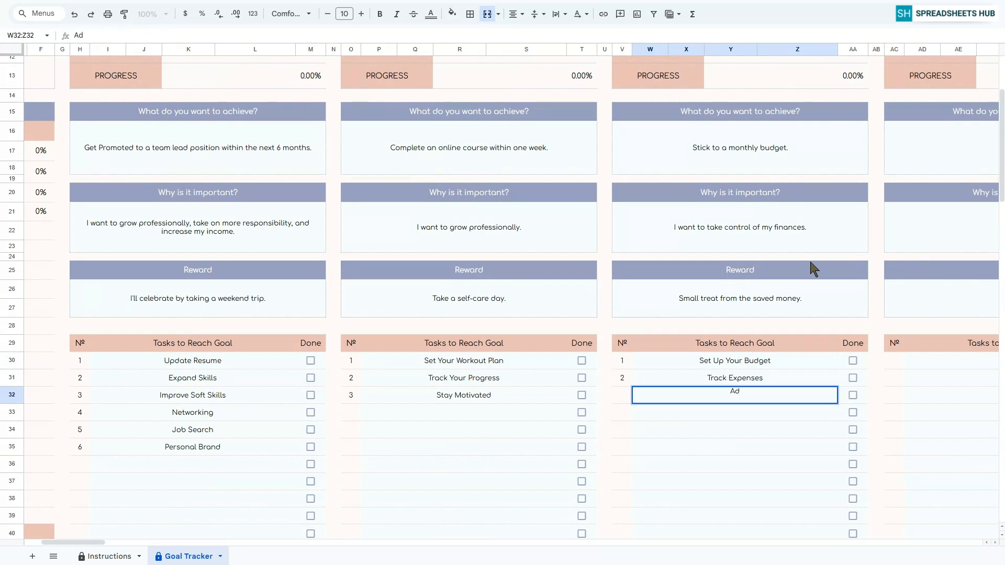
pyautogui.press('Return')
pyautogui.write('Limit Impulse Spending')
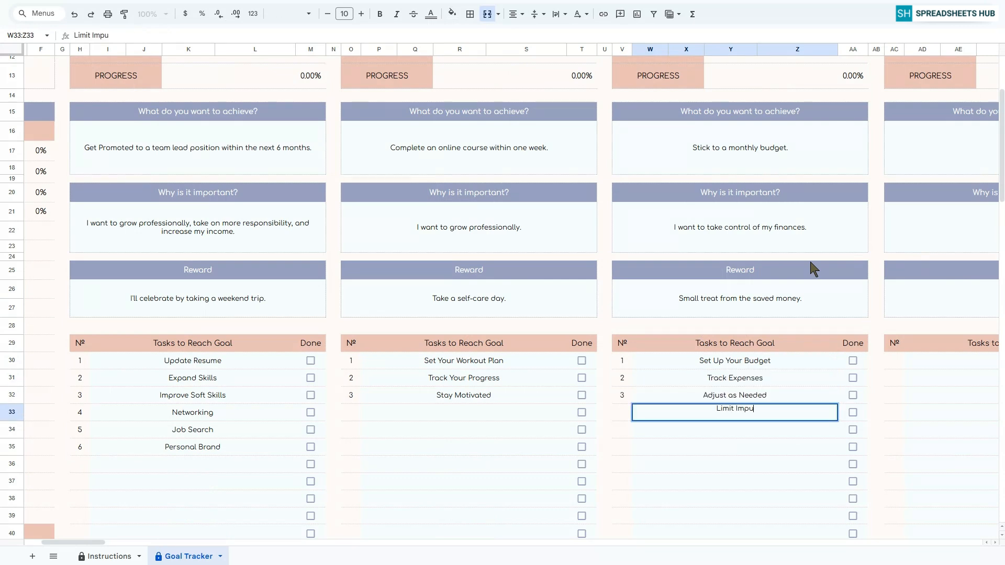
pyautogui.press('Return')
# Mark the Career goal's first four tasks and the Learning goal's first two tasks as done.
pyautogui.scroll(3, 89, 520)
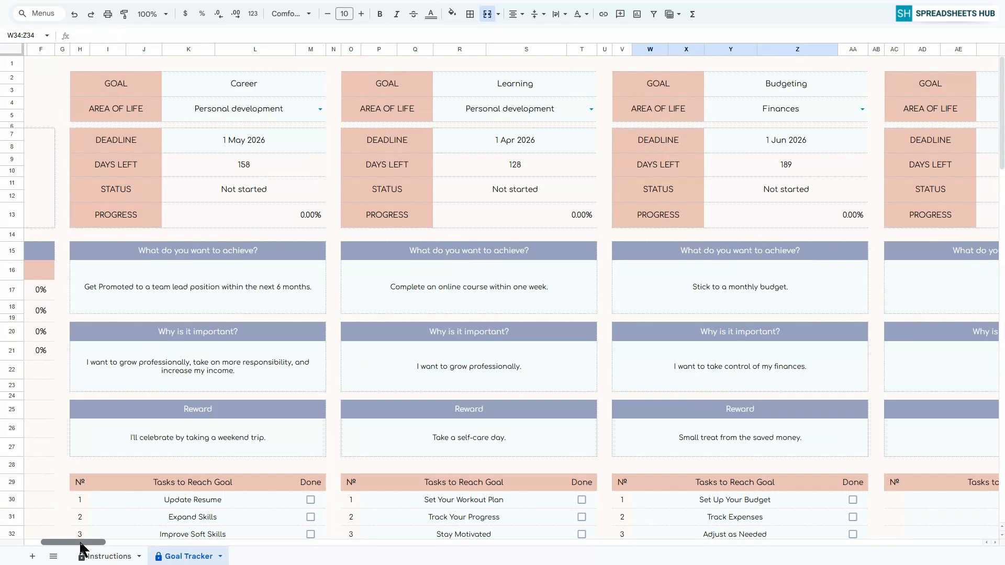
pyautogui.hscroll(-5, 78, 521)
pyautogui.scroll(-3, 415, 366)
pyautogui.scroll(3, 415, 366)
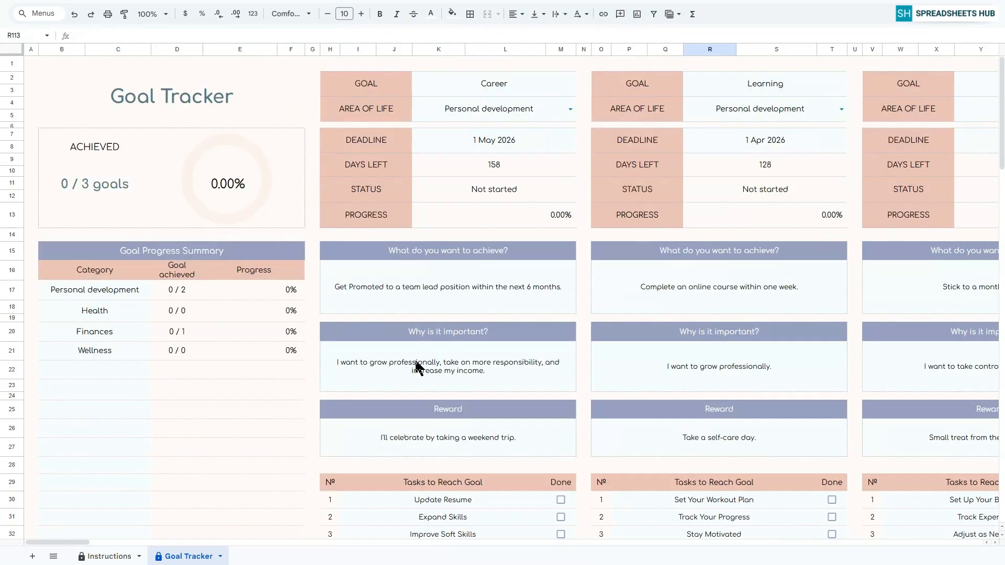
pyautogui.click(560, 500)
pyautogui.click(561, 517)
pyautogui.scroll(-2, 563, 529)
pyautogui.click(561, 465)
pyautogui.click(561, 483)
pyautogui.click(832, 430)
pyautogui.click(832, 448)
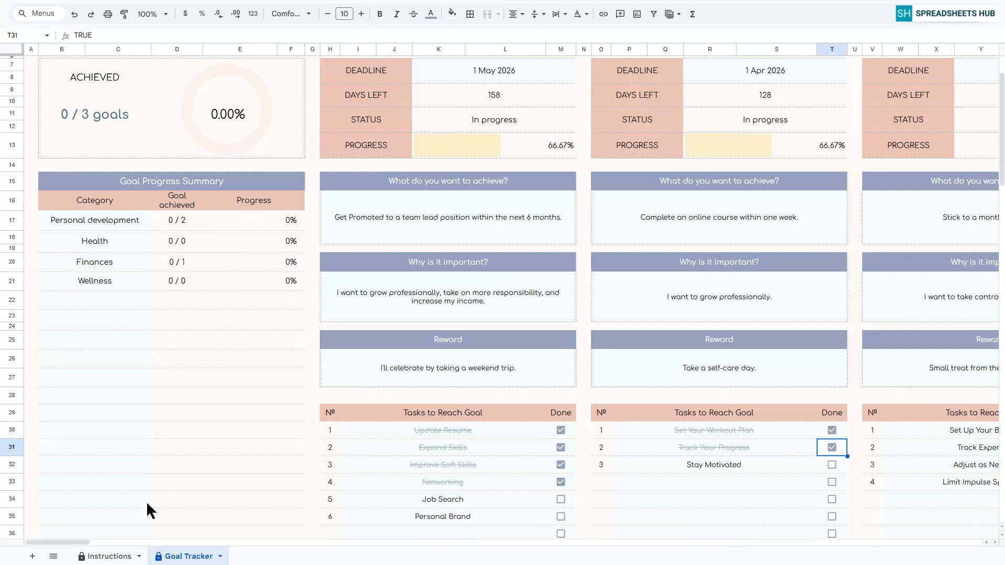
# Mark all four tasks of the Budgeting goal as done.
pyautogui.hscroll(5, 84, 545)
pyautogui.click(689, 431)
pyautogui.click(688, 447)
pyautogui.click(688, 465)
pyautogui.click(688, 482)
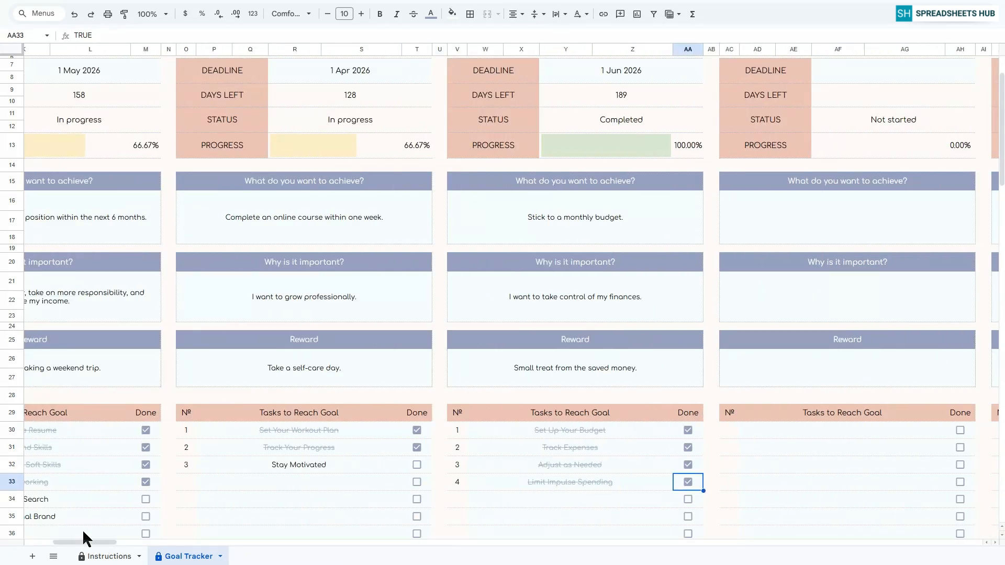
# Mark the Learning goal's Stay Motivated task as done and review the Goal Progress Summary.
pyautogui.hscroll(-5, 62, 543)
pyautogui.scroll(2, 763, 464)
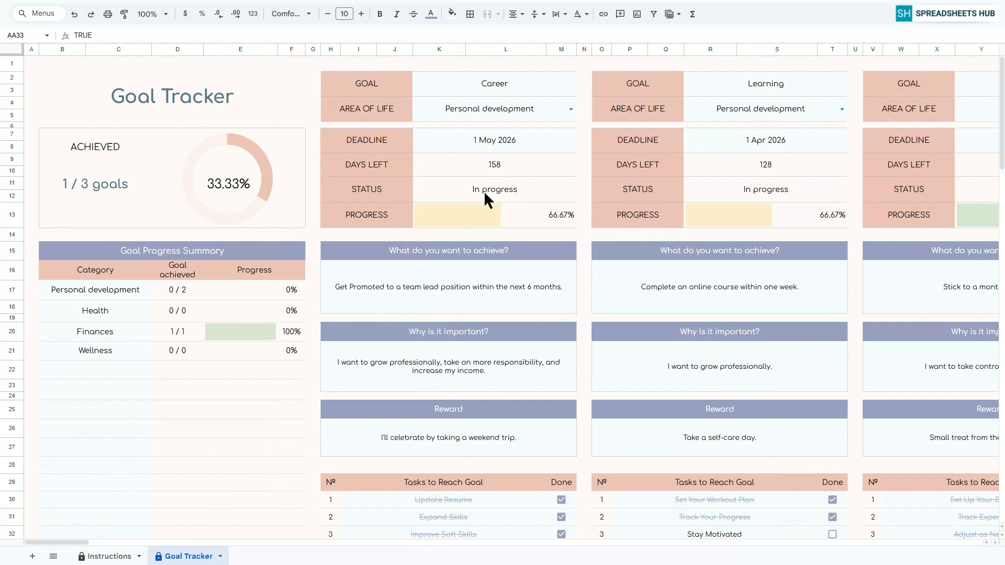
pyautogui.moveTo(84, 543); pyautogui.dragTo(99, 543)
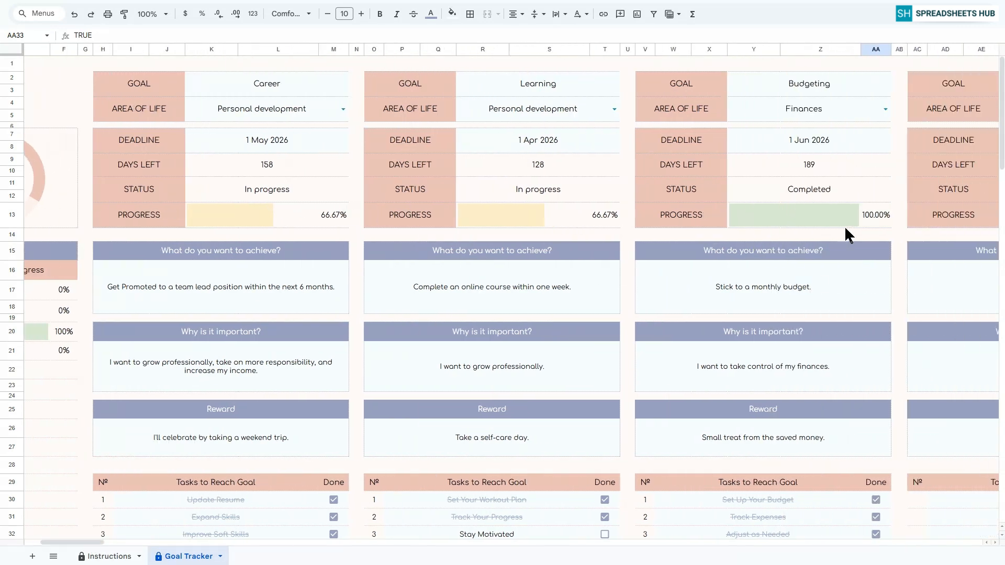
pyautogui.click(605, 534)
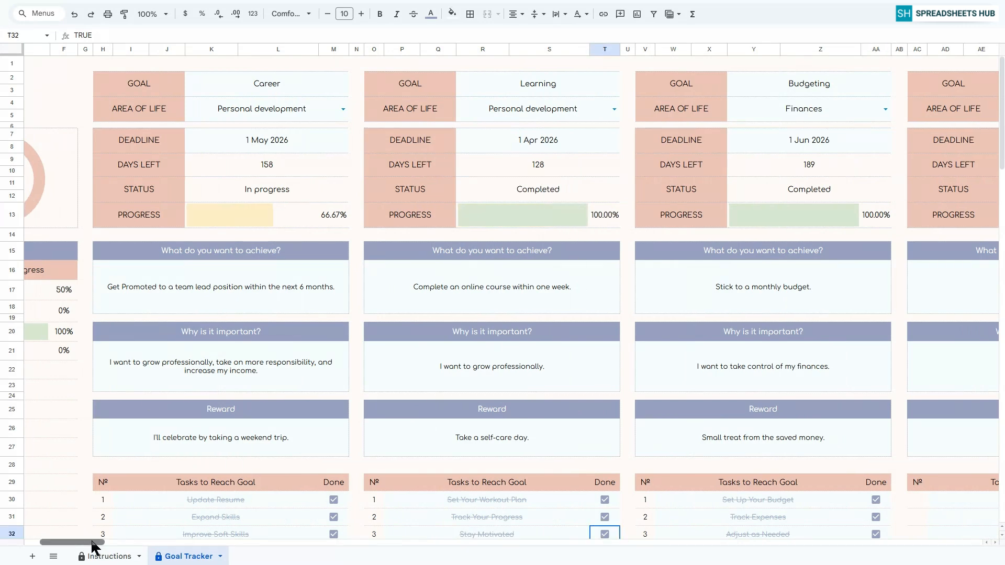
pyautogui.moveTo(70, 542); pyautogui.dragTo(54, 538)
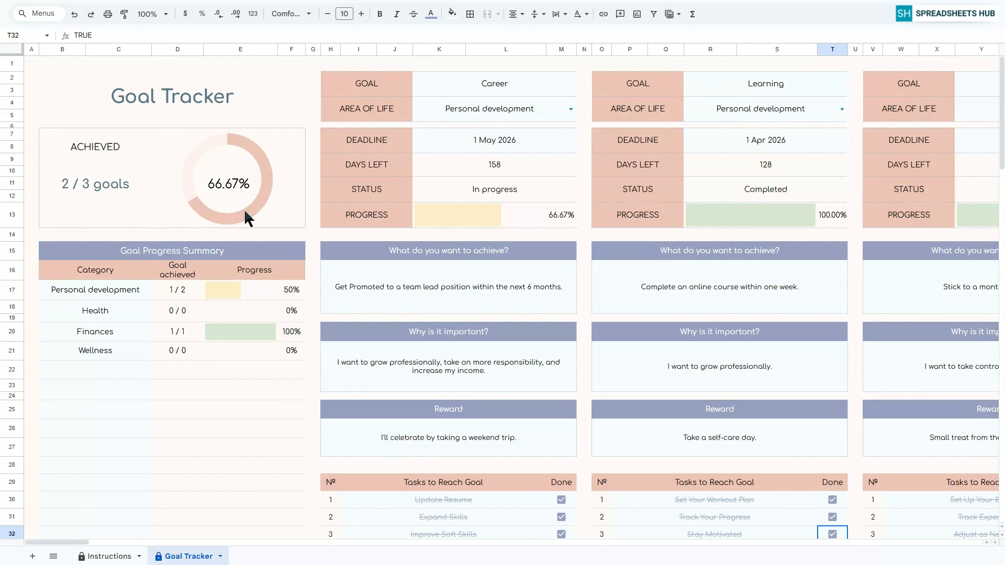
pyautogui.click(223, 250)
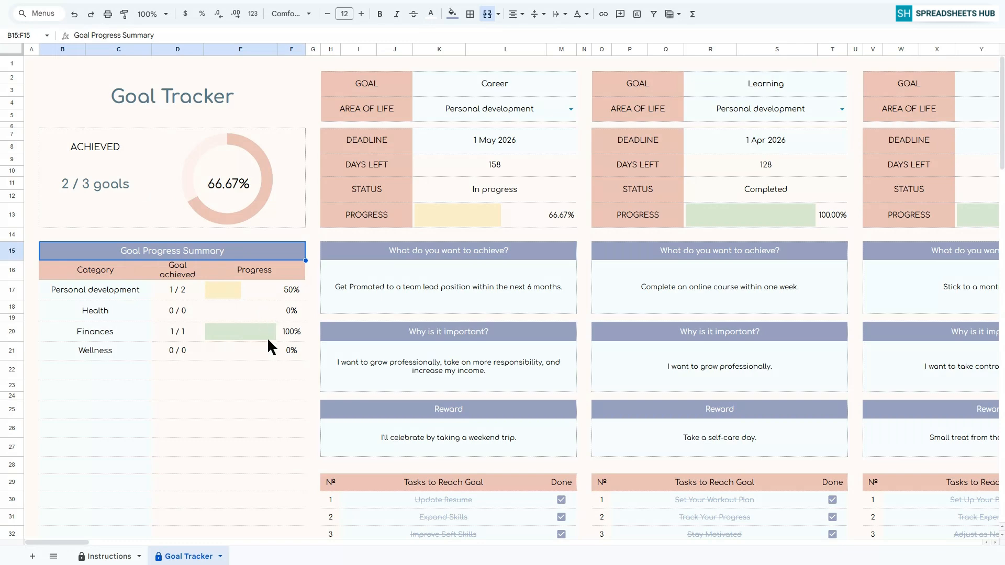
# Fill the Notes section with "Improve meeting communication", "Meditated 4 days", "Sleep avg 7.5 hrs" and "No phone after 9 PM".
pyautogui.scroll(-7, 267, 338)
pyautogui.click(179, 327)
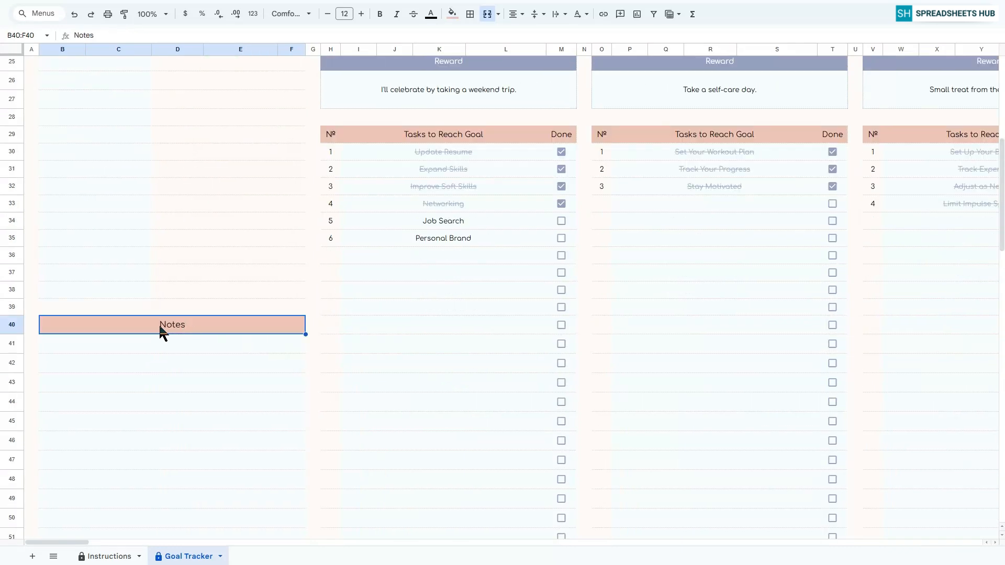
pyautogui.click(120, 347)
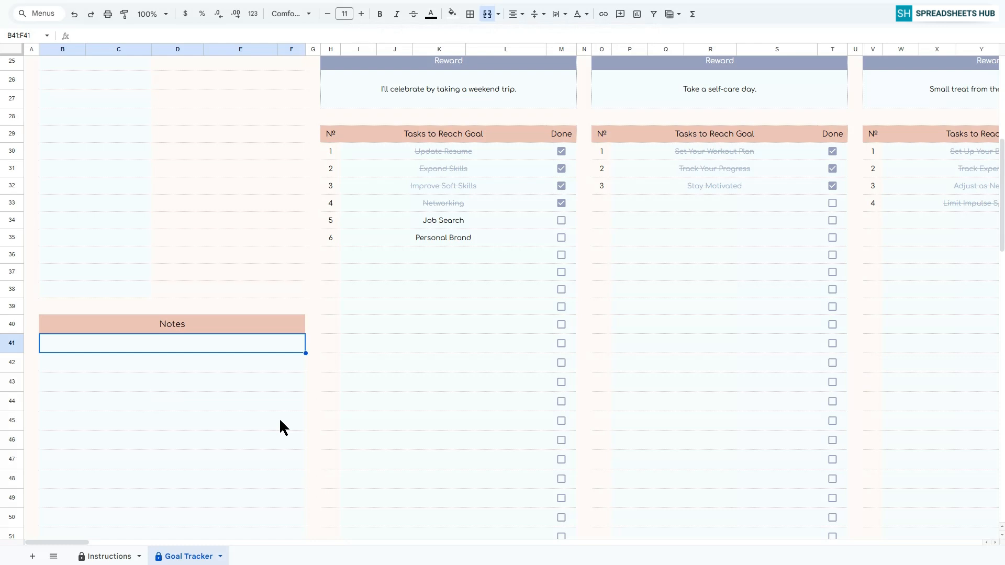
pyautogui.write('Improve meeting communication')
pyautogui.press('Return')
pyautogui.write('Meditated 4 days')
pyautogui.press('Return')
pyautogui.write('Sleep avg 7.5 hrs')
pyautogui.press('Return')
pyautogui.write('No phone after 9 PM')
pyautogui.press('Return')
pyautogui.scroll(5, 646, 395)
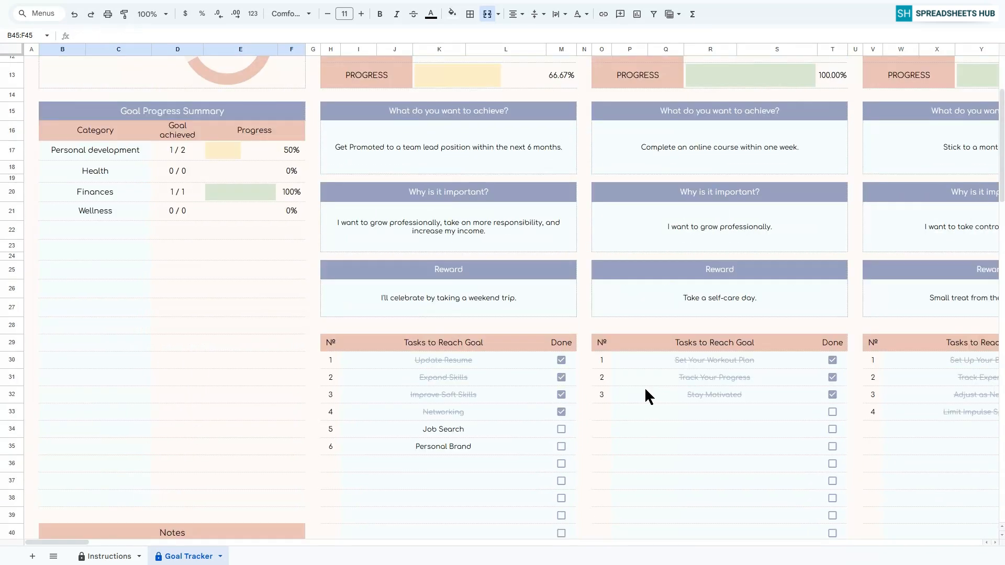
pyautogui.scroll(3, 645, 391)
pyautogui.click(29, 64)
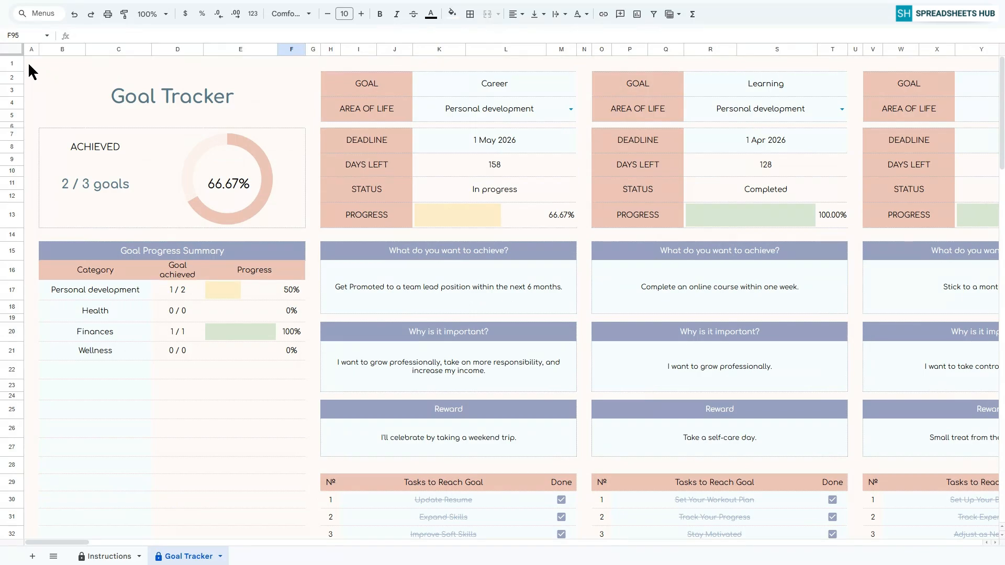
pyautogui.moveTo(83, 544); pyautogui.dragTo(52, 532)
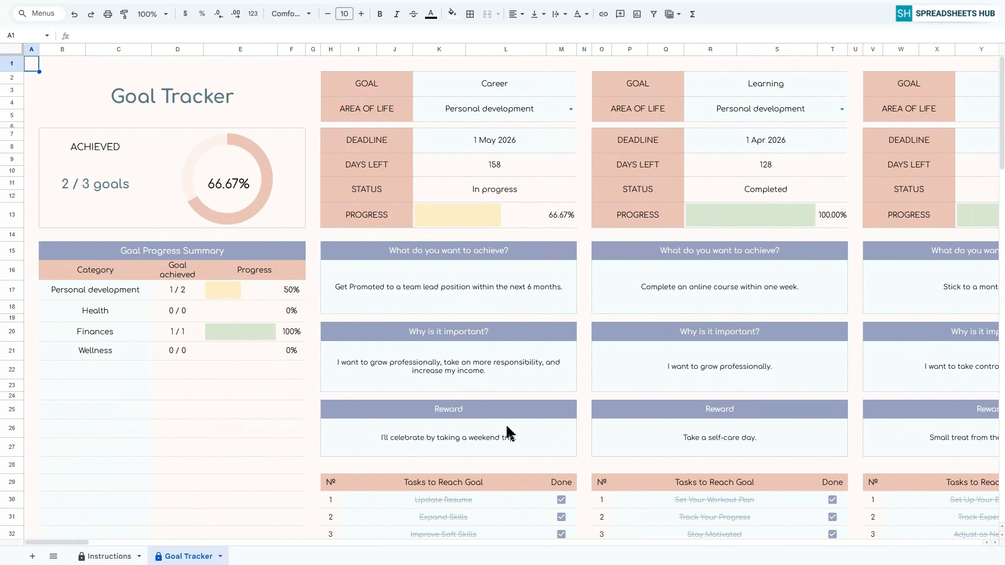
pyautogui.rightClick(179, 556)
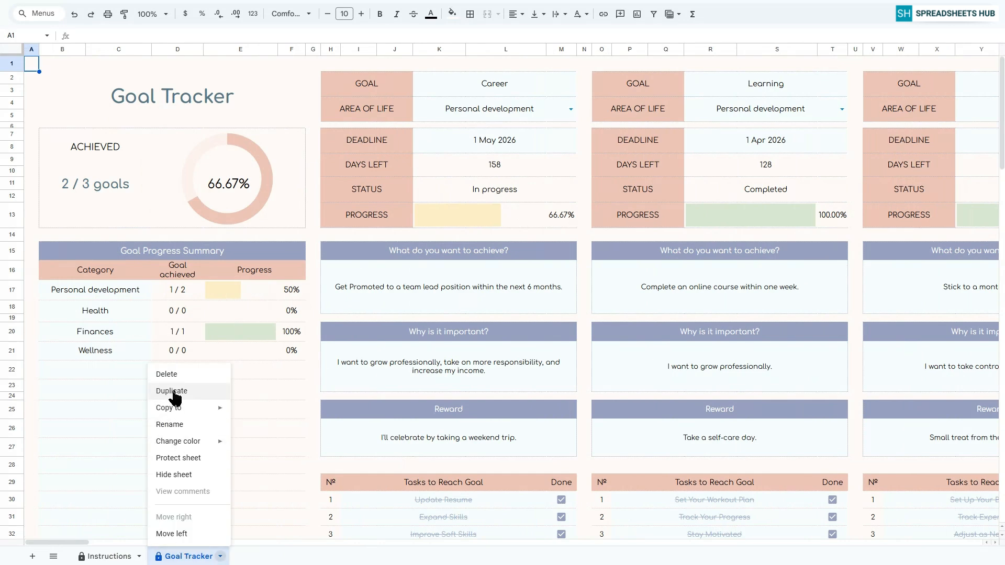
pyautogui.click(30, 64)
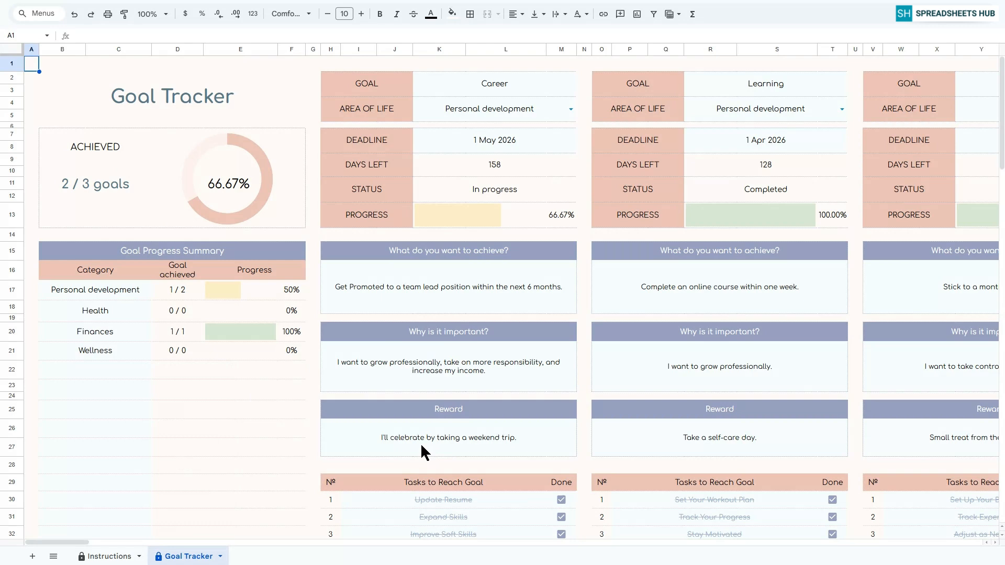
pyautogui.moveTo(47, 542); pyautogui.dragTo(57, 542)
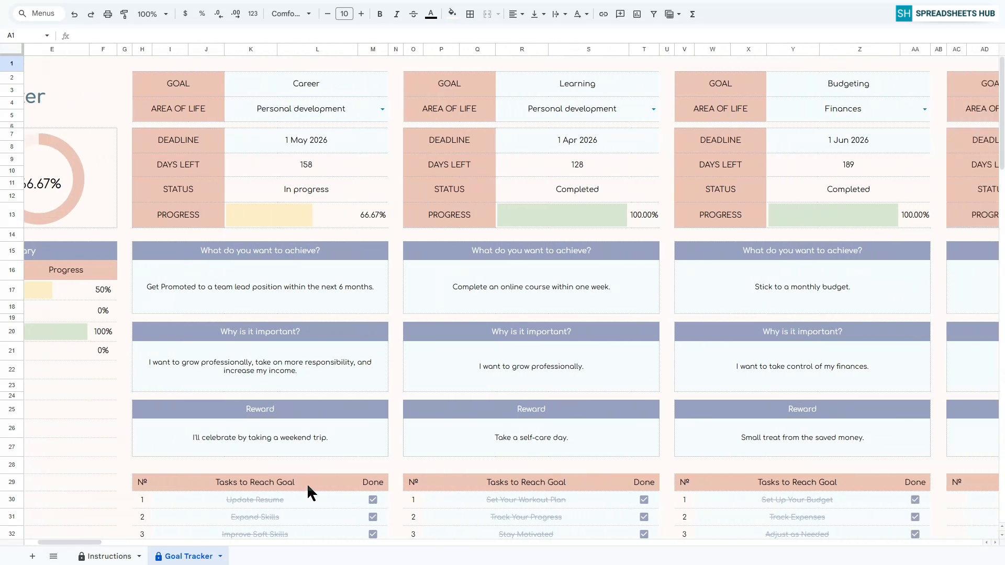